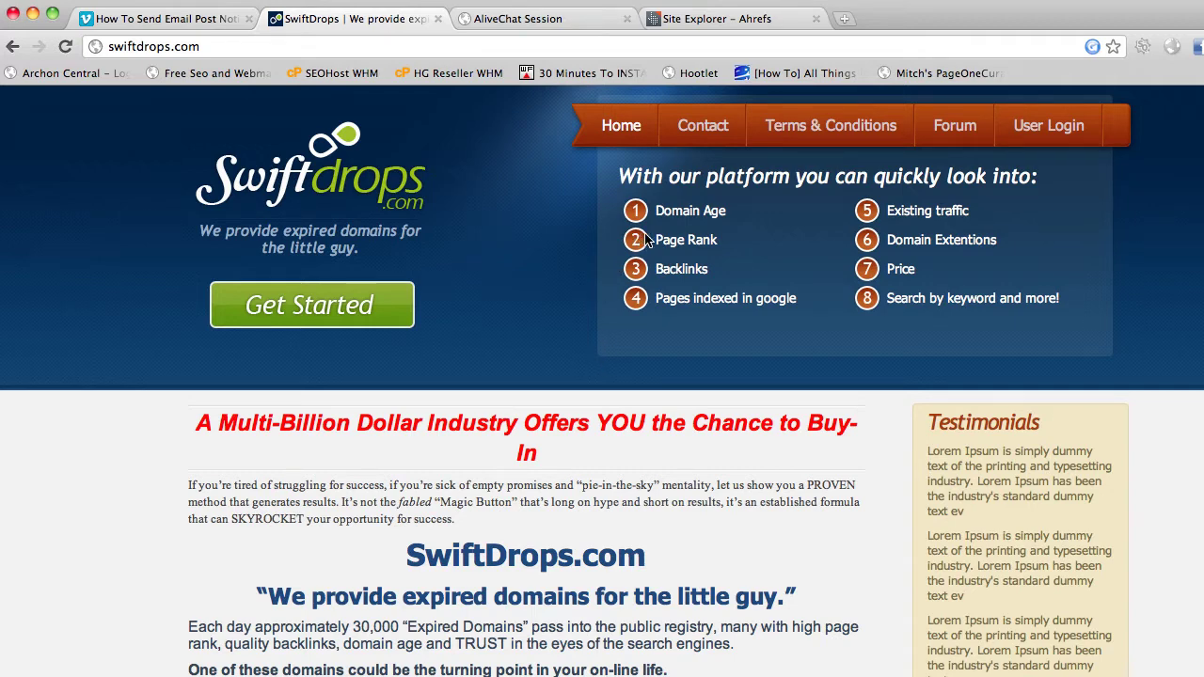
# Enter the user area of SwiftDrops and bring up the All Auctions search form
pyautogui.click(1035, 130)
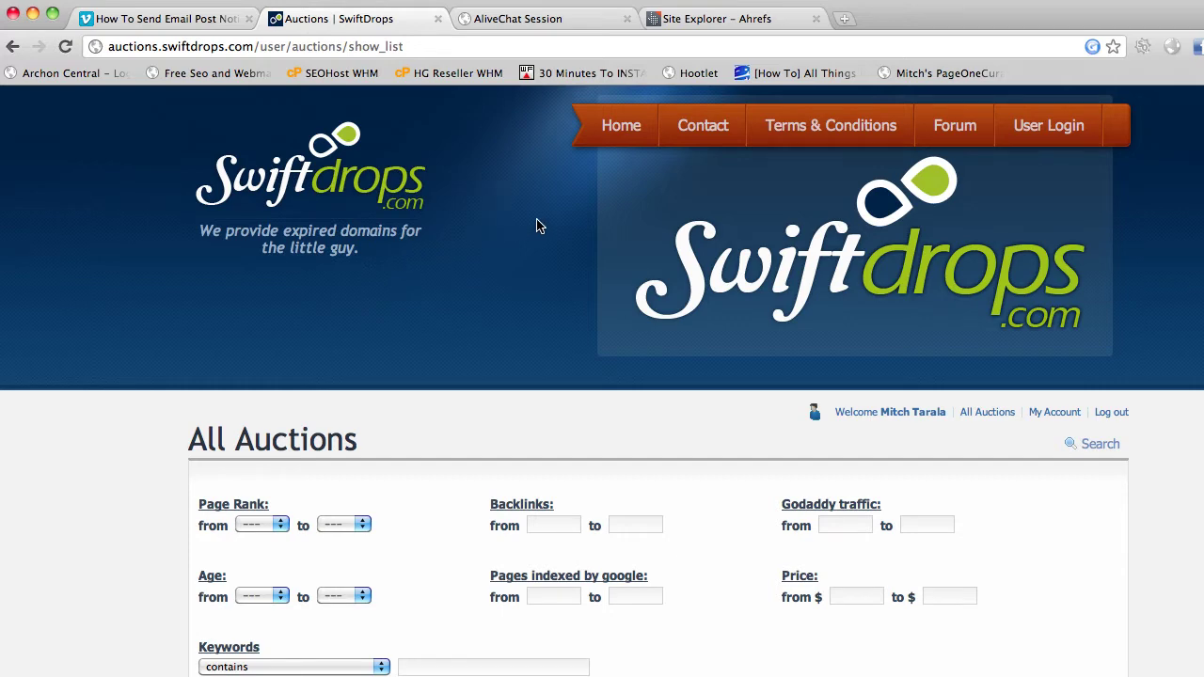
pyautogui.scroll(-8, 536, 226)
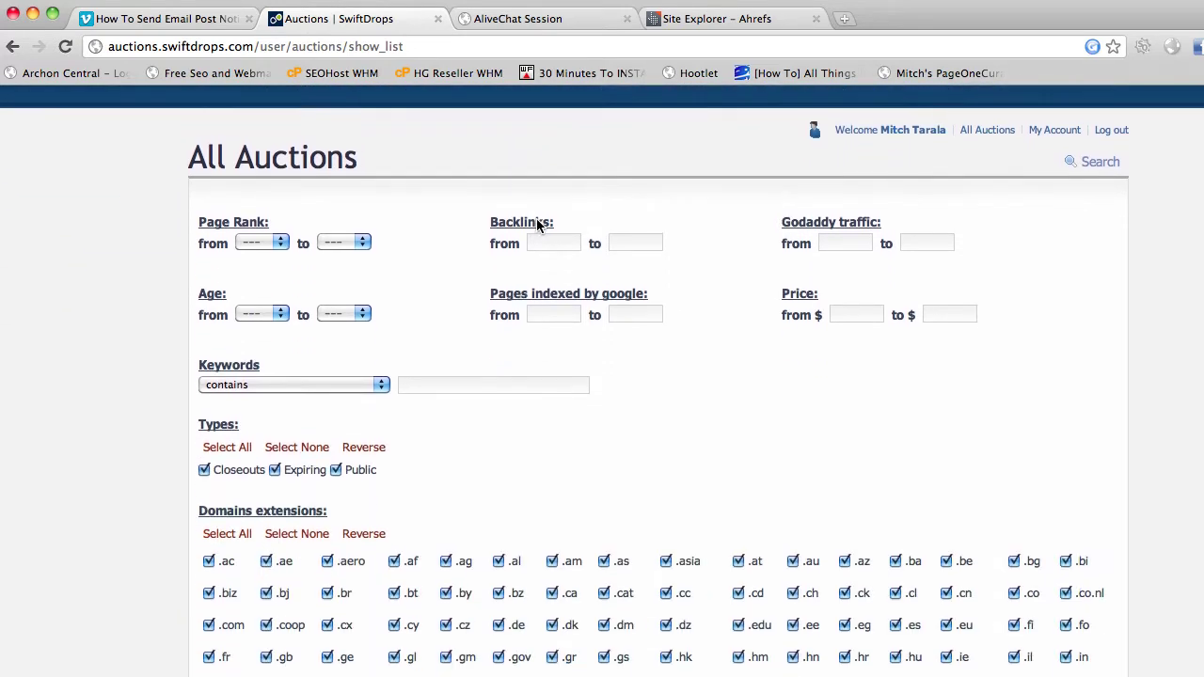
pyautogui.scroll(-2, 536, 223)
pyautogui.scroll(3, 536, 224)
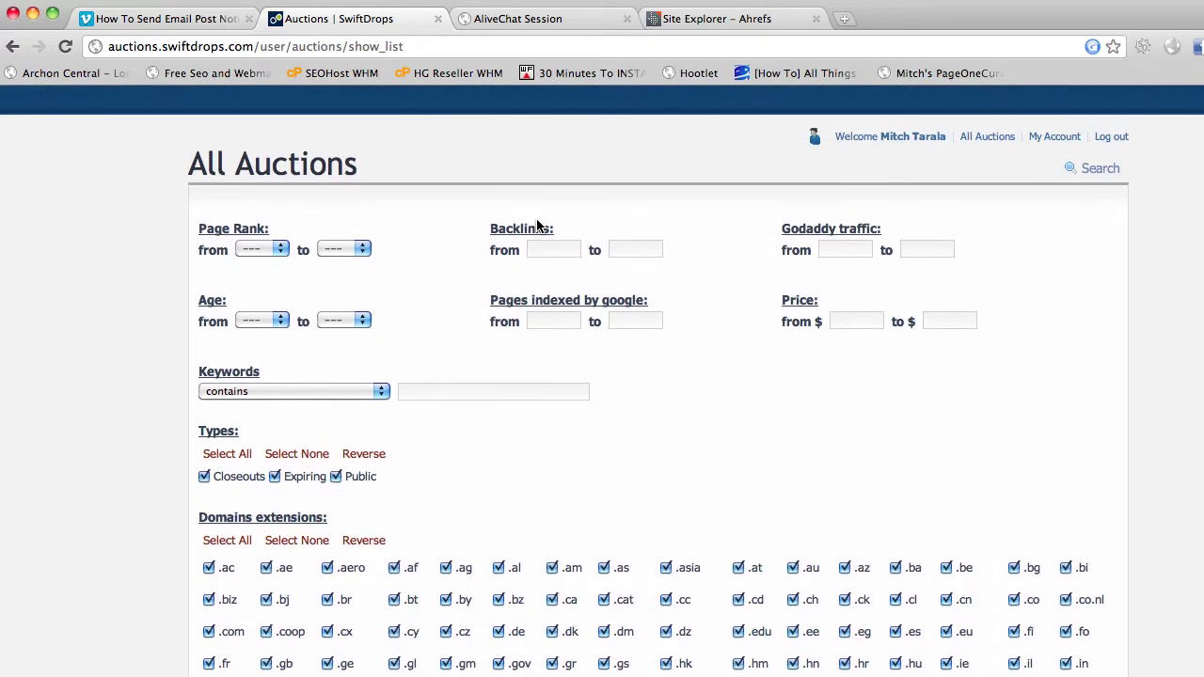
# Examine the auction search filters, including the page rank choices, keyword options, auction types and domain extensions
pyautogui.click(280, 250)
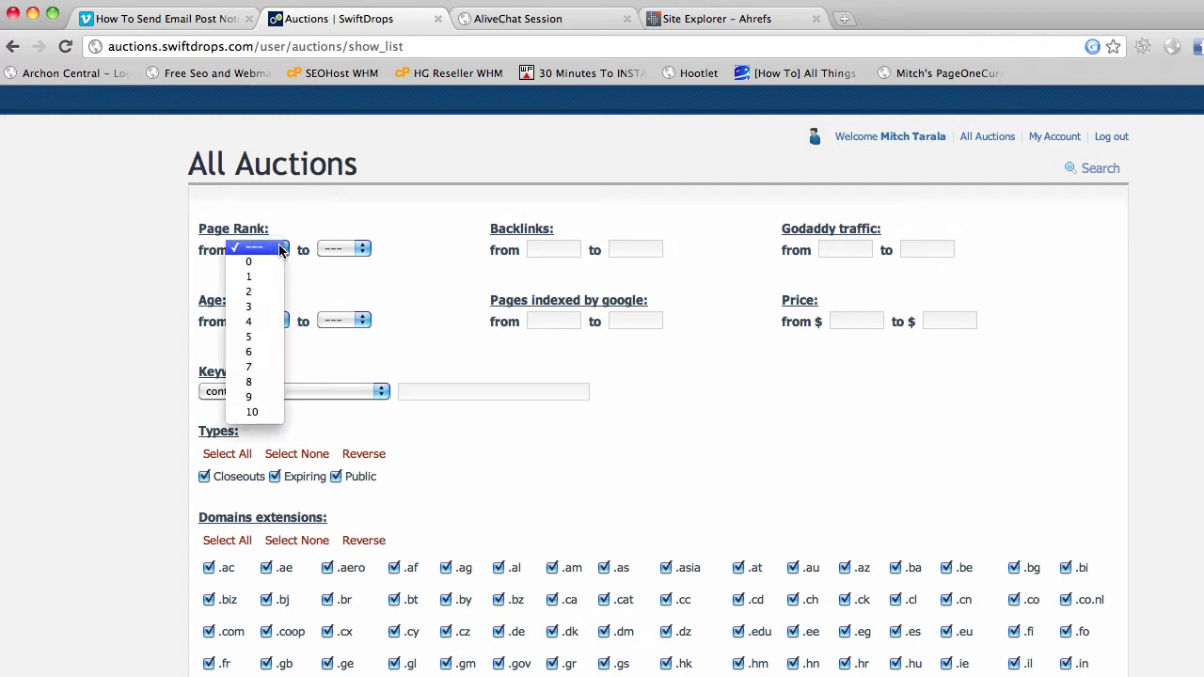
pyautogui.click(366, 203)
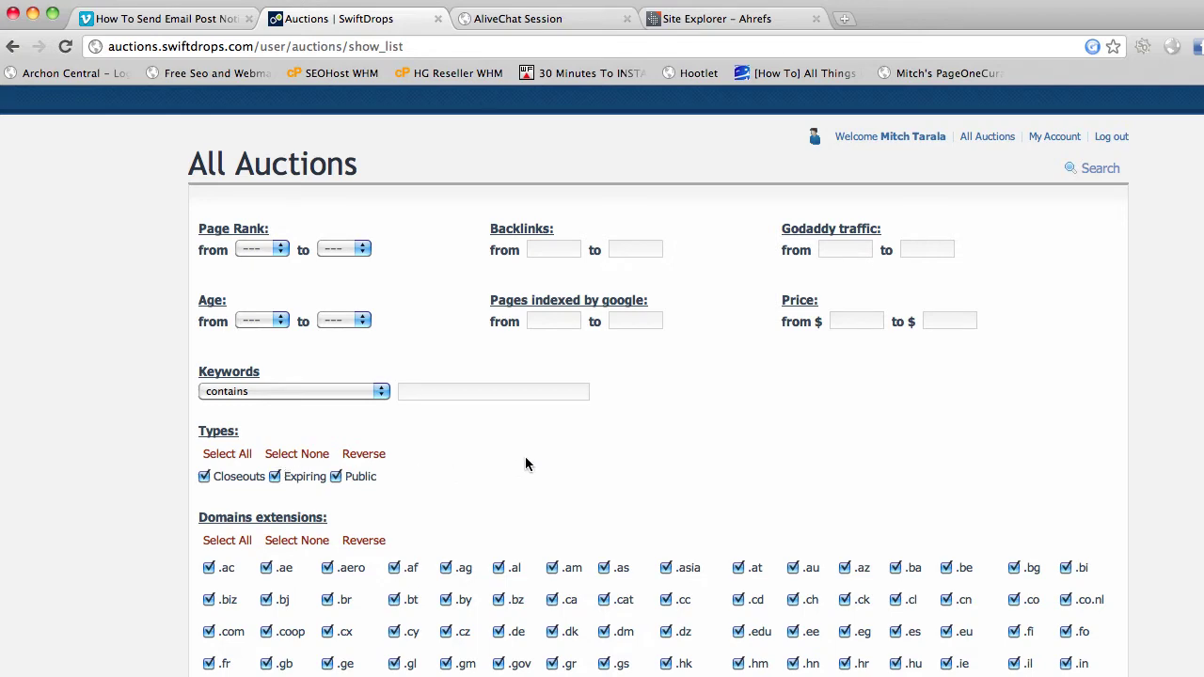
pyautogui.scroll(-5, 738, 422)
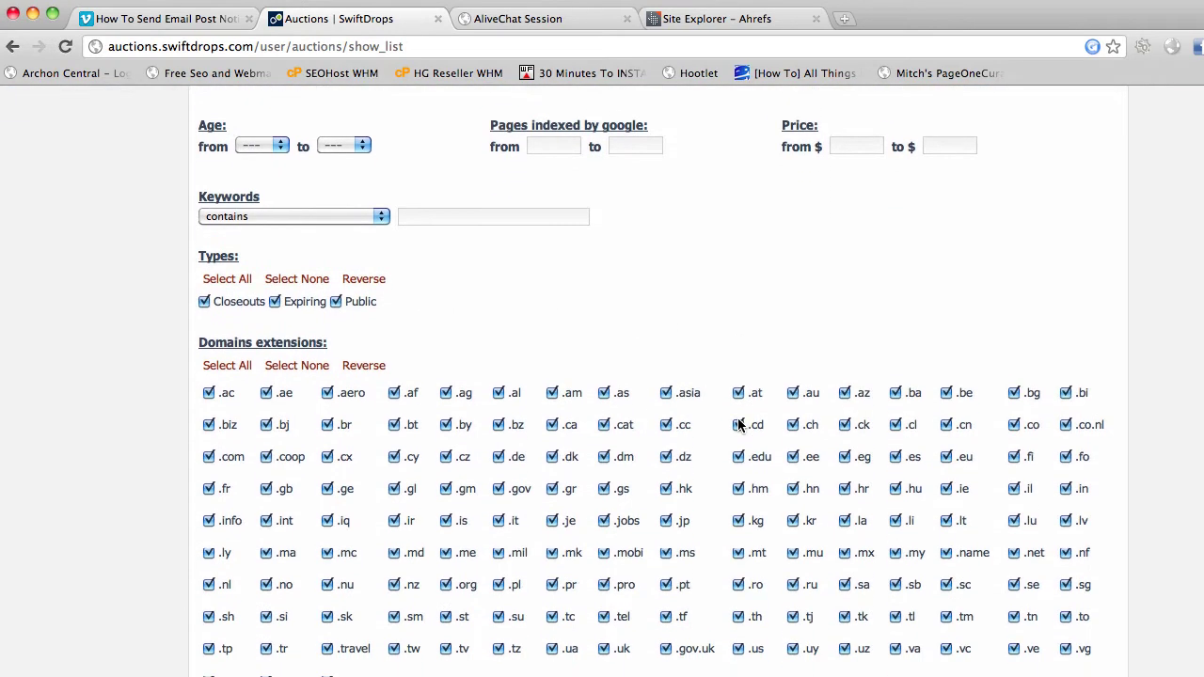
pyautogui.scroll(-3, 738, 425)
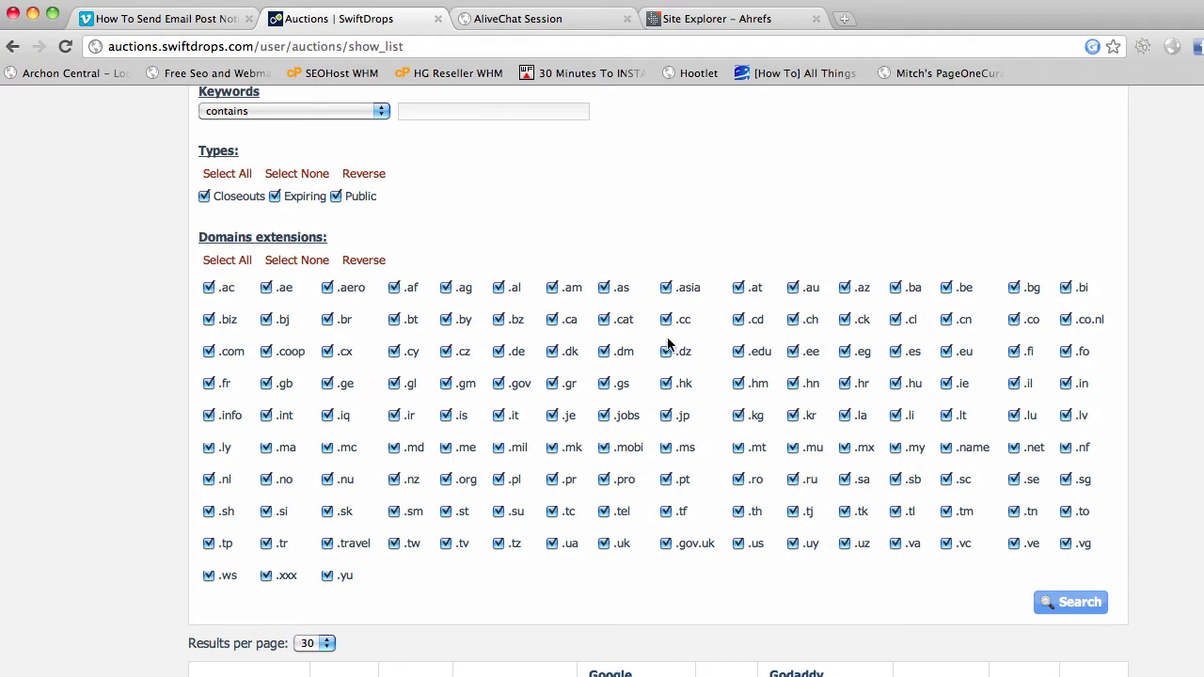
pyautogui.scroll(5, 773, 340)
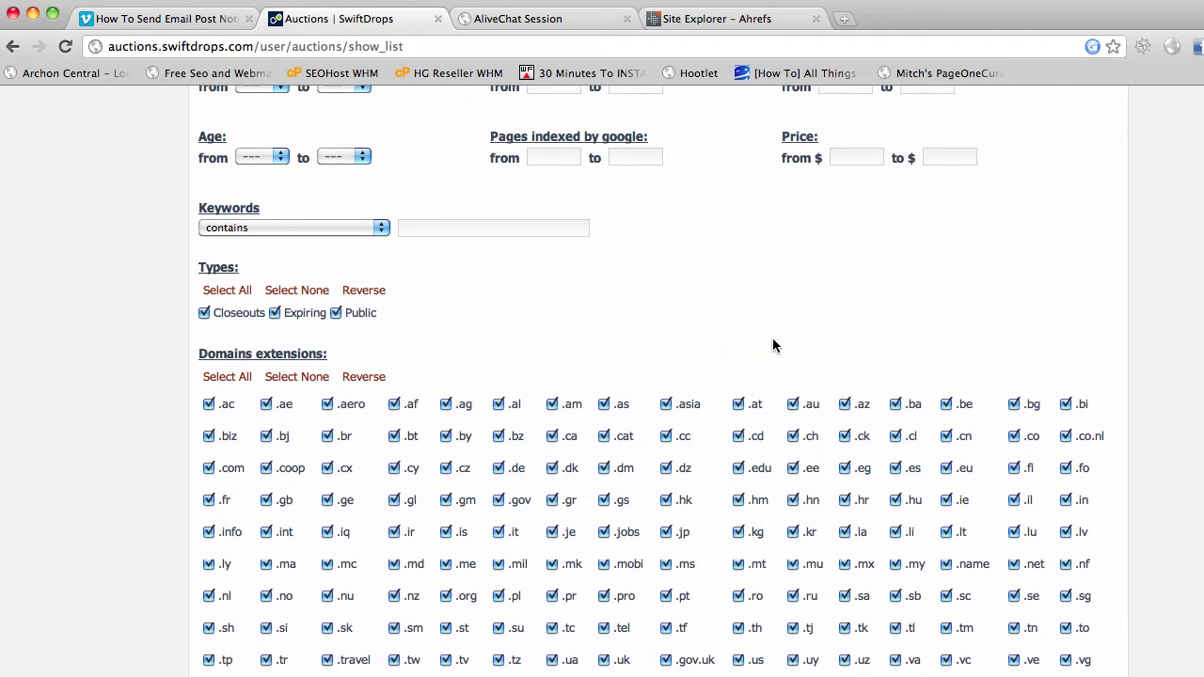
pyautogui.scroll(4, 773, 345)
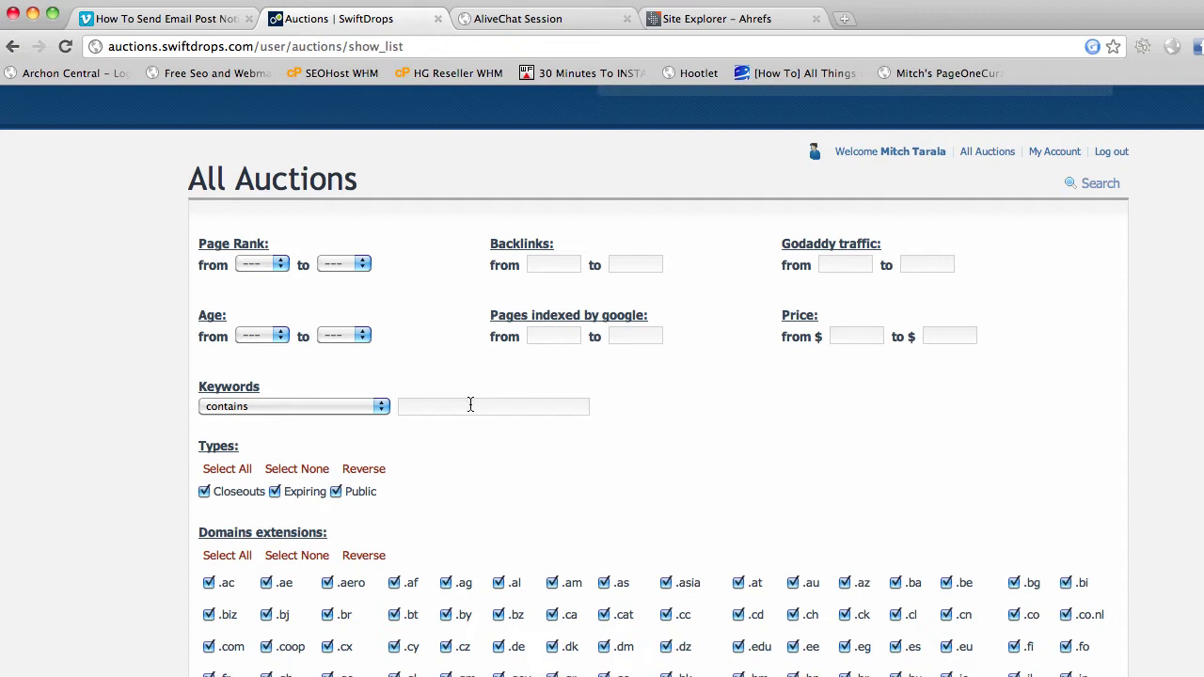
pyautogui.scroll(-8, 531, 465)
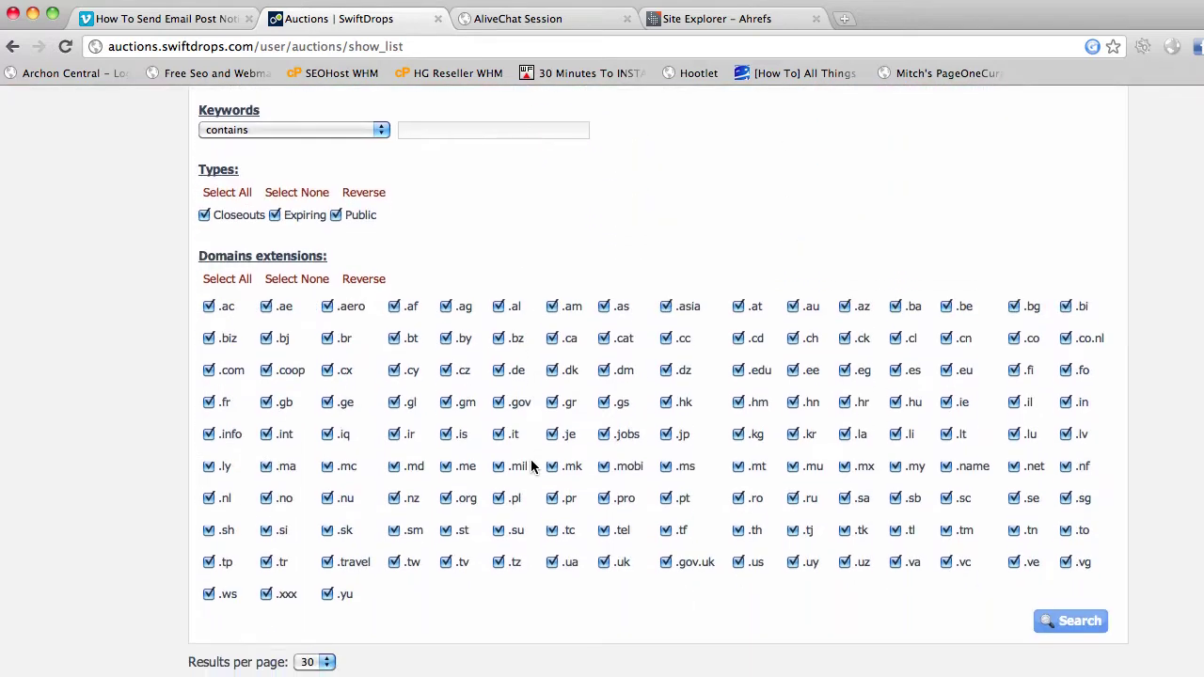
pyautogui.scroll(7, 531, 465)
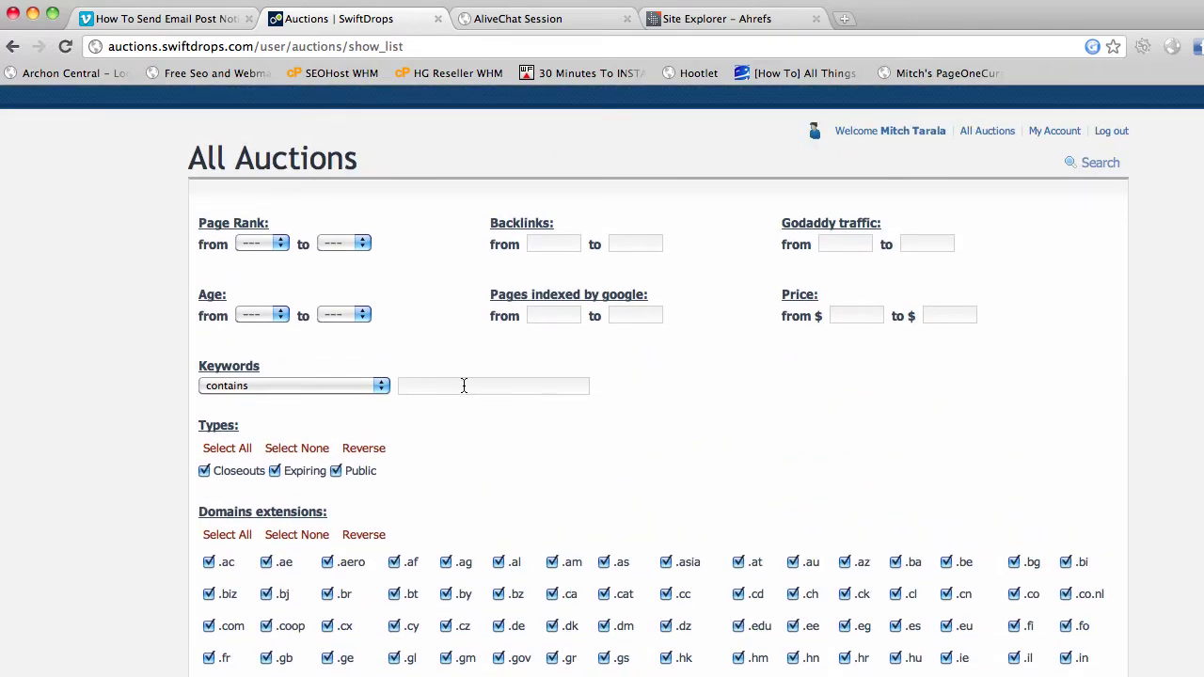
# Search the auctions for domains containing the keyword "hosting" and bring up the results table
pyautogui.click(462, 385)
pyautogui.click(430, 394)
pyautogui.write('hosting')
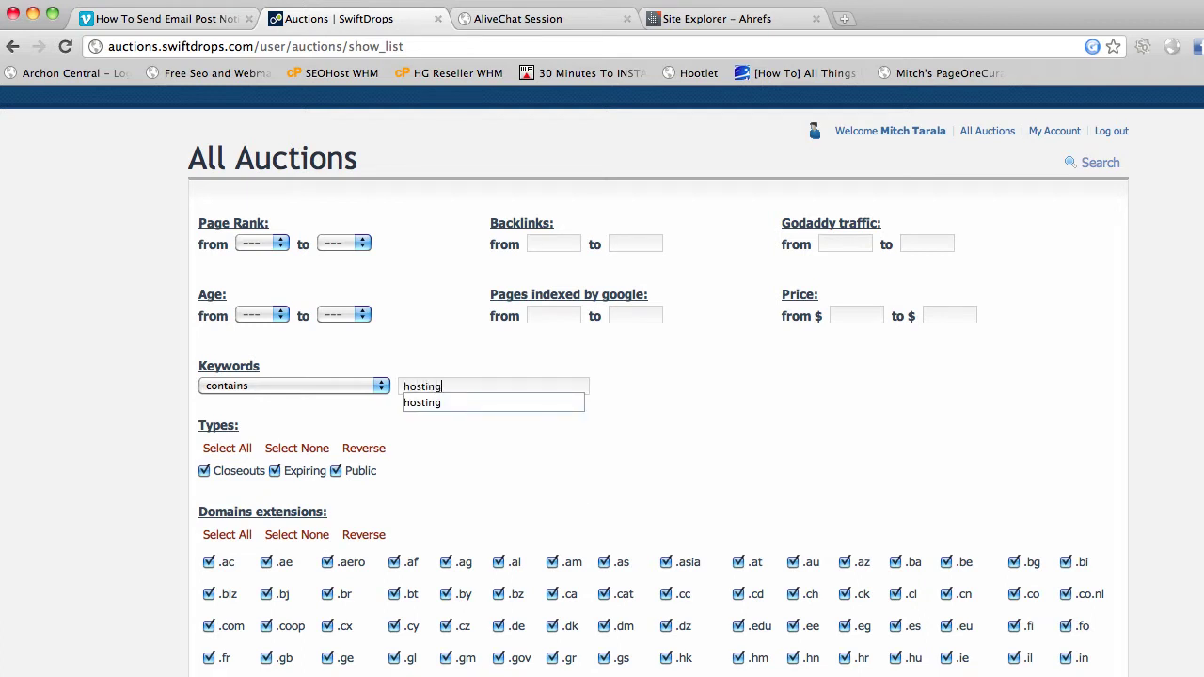
pyautogui.press('Return')
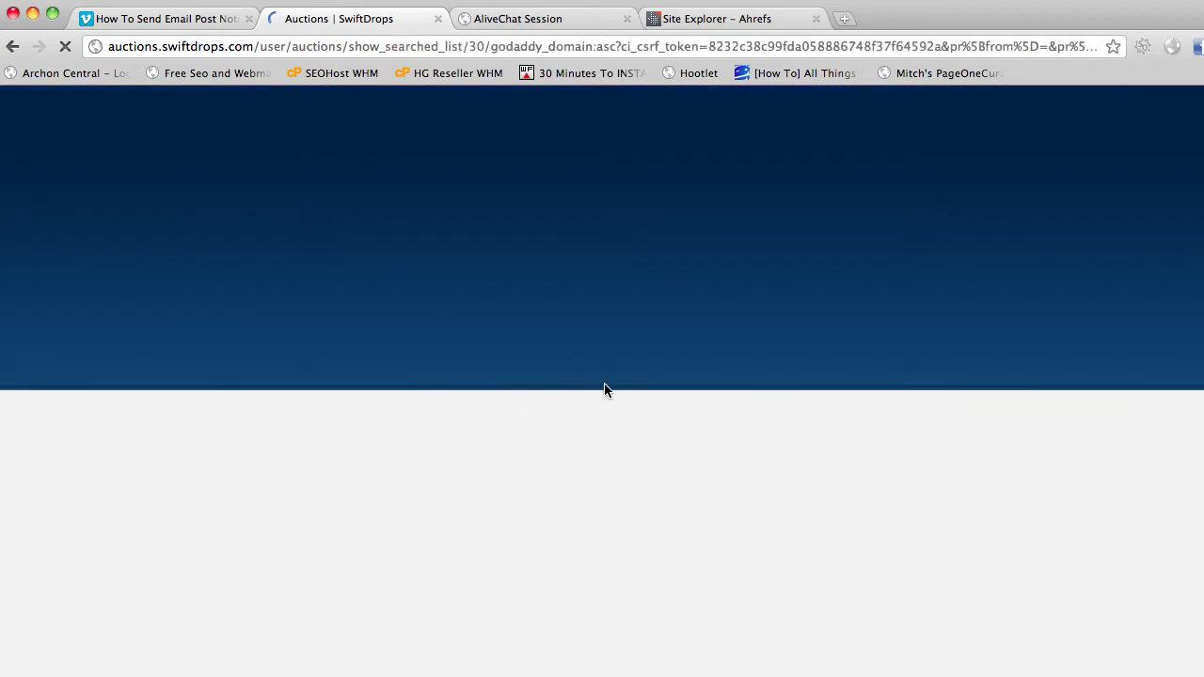
pyautogui.scroll(-10, 767, 346)
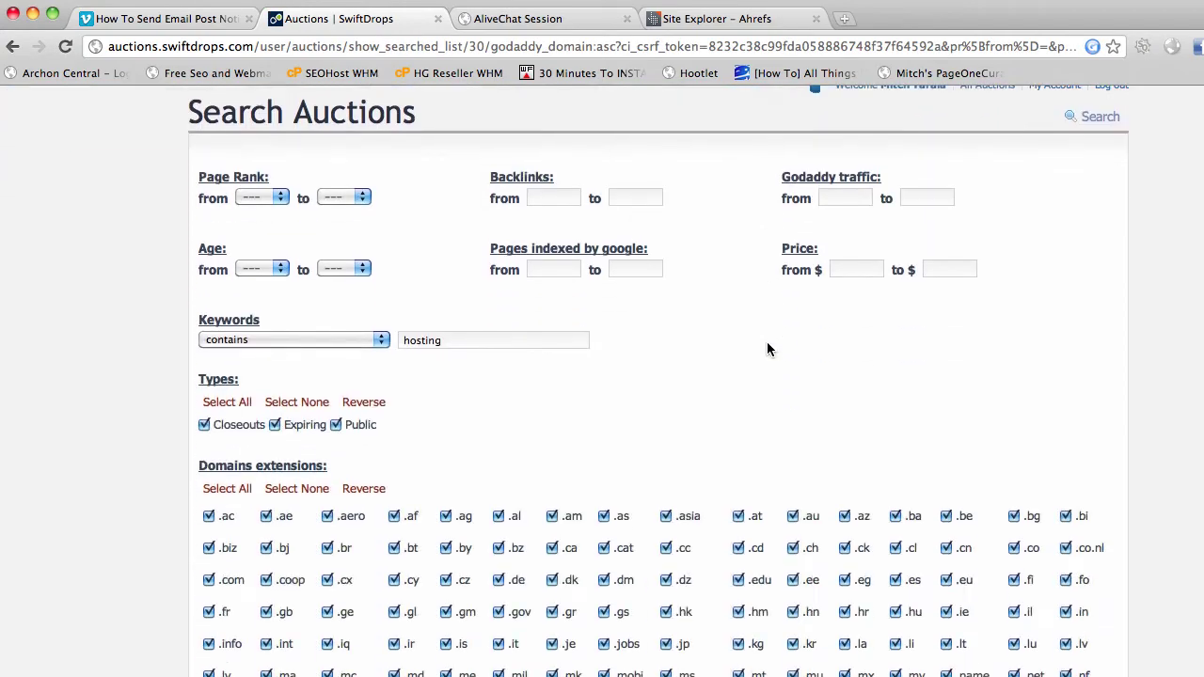
pyautogui.scroll(-10, 767, 348)
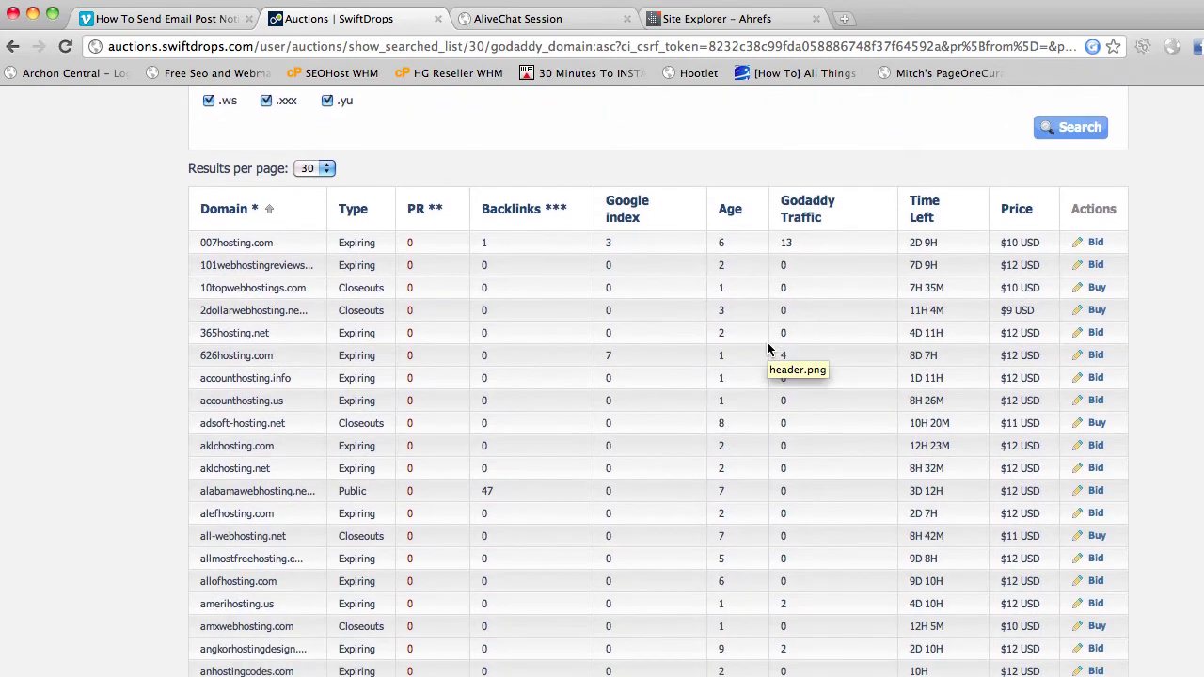
pyautogui.scroll(-5, 767, 348)
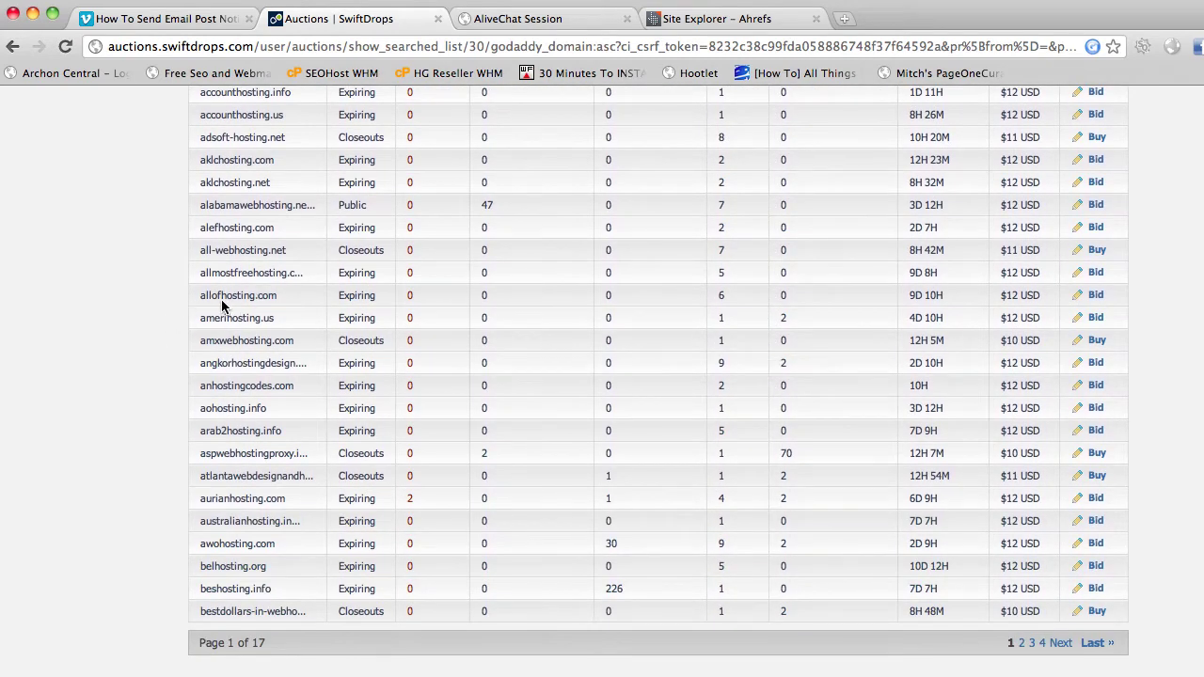
pyautogui.scroll(10, 546, 325)
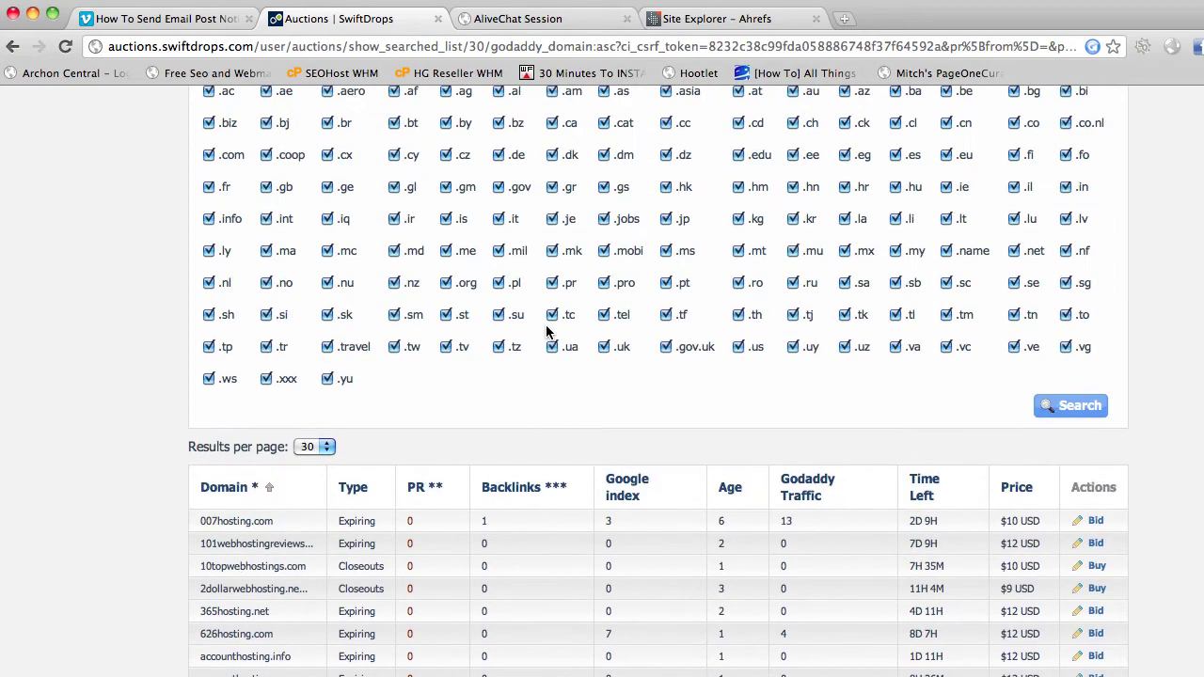
pyautogui.scroll(-4, 611, 290)
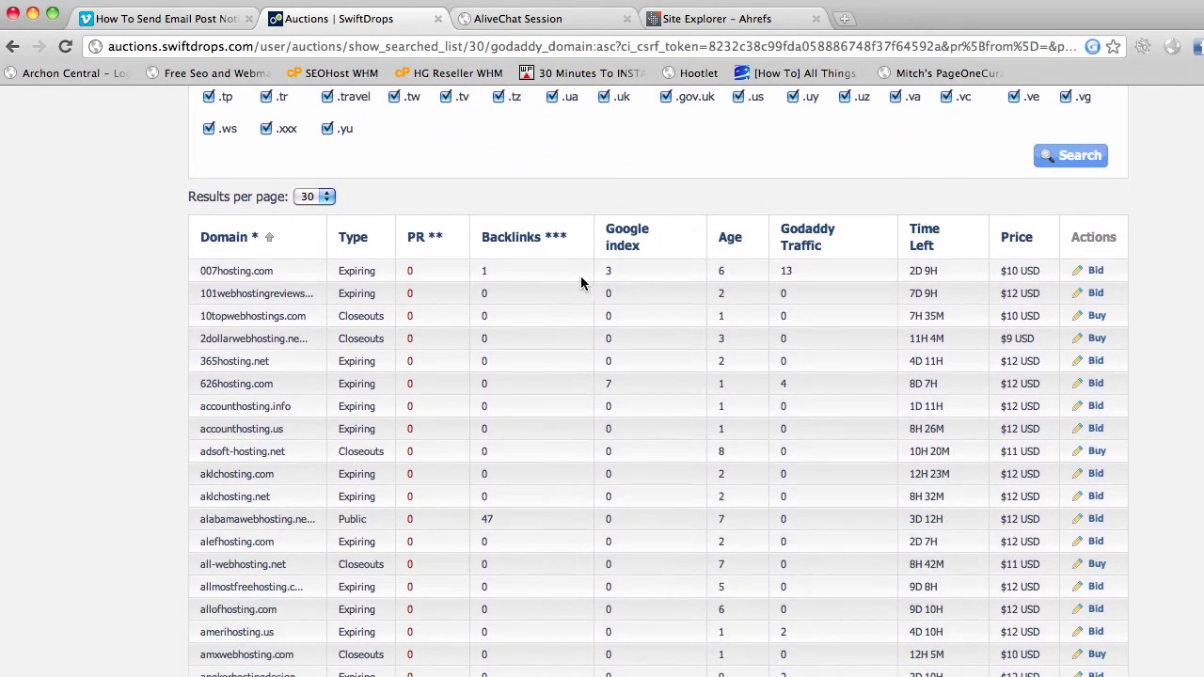
# Sort the hosting domain results by page rank from highest to lowest
pyautogui.click(425, 239)
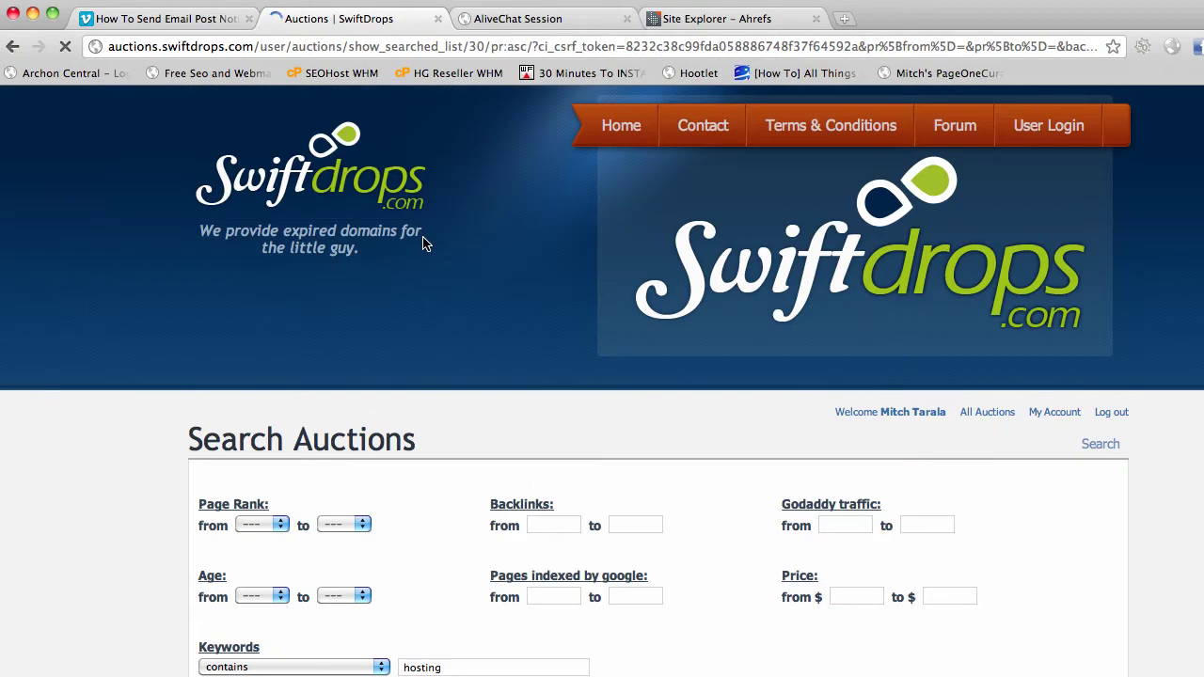
pyautogui.scroll(-10, 548, 310)
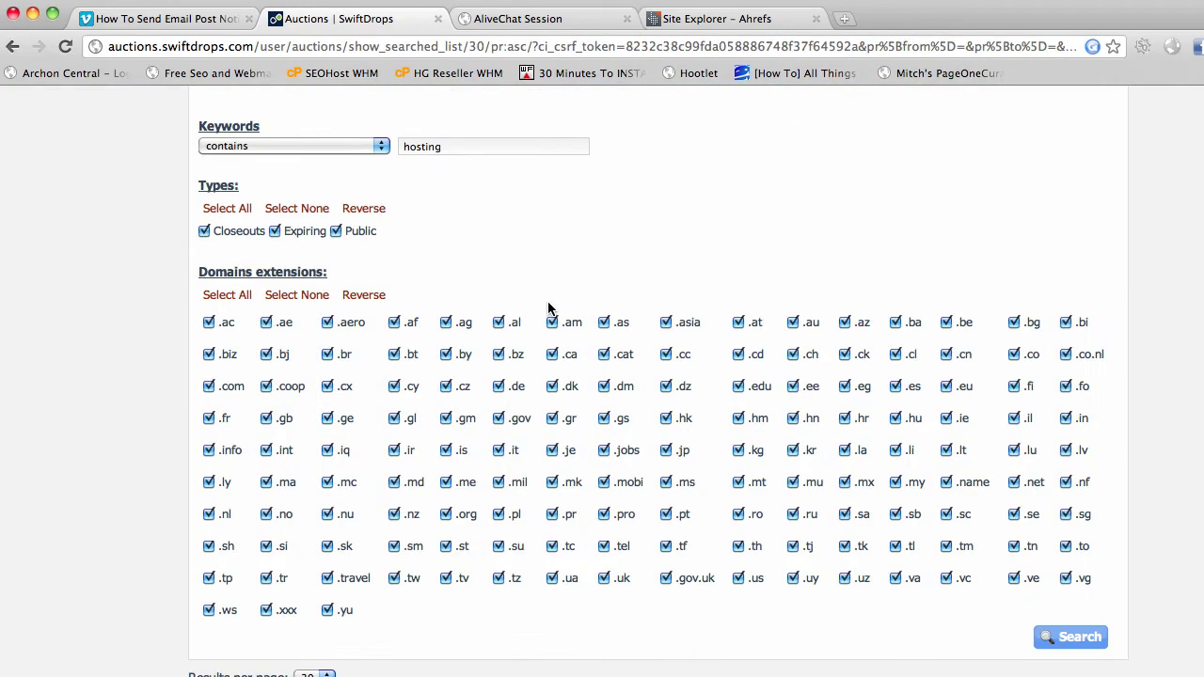
pyautogui.scroll(-10, 549, 303)
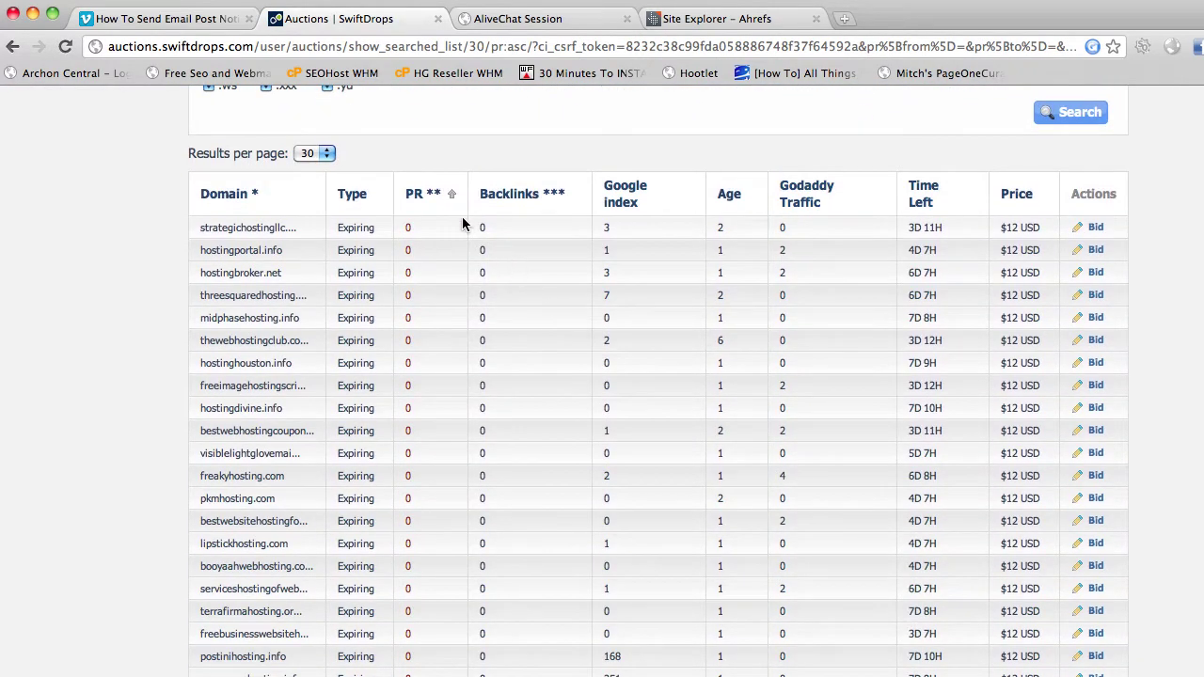
pyautogui.click(423, 194)
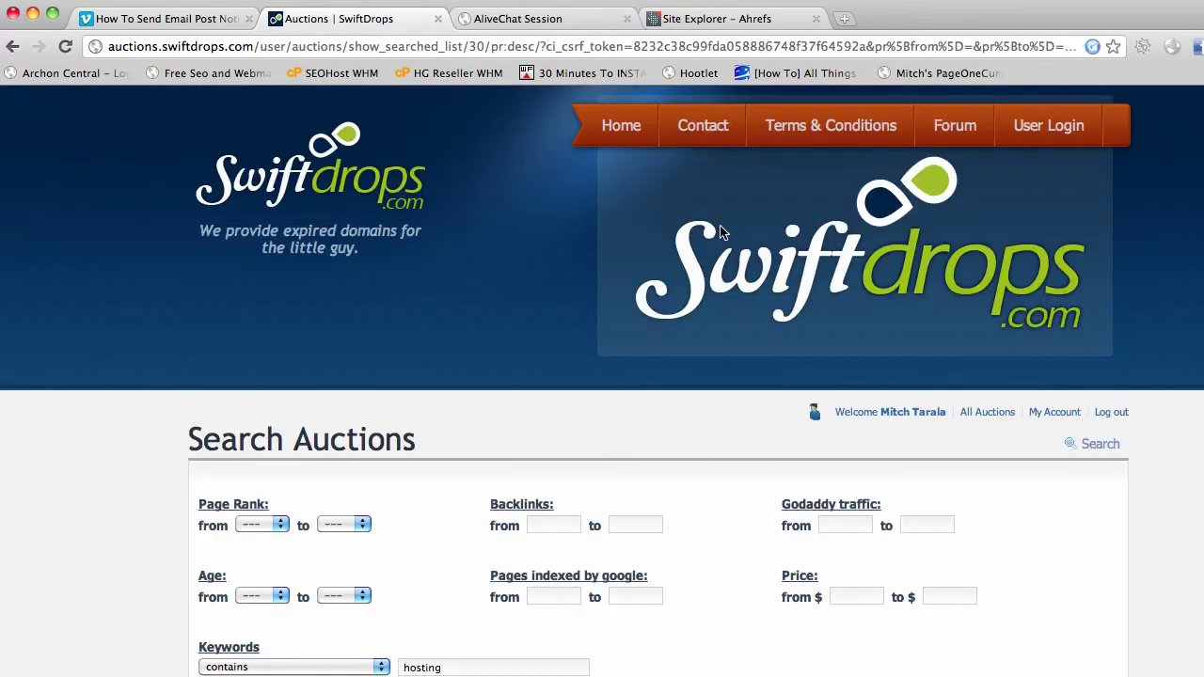
pyautogui.scroll(-10, 562, 261)
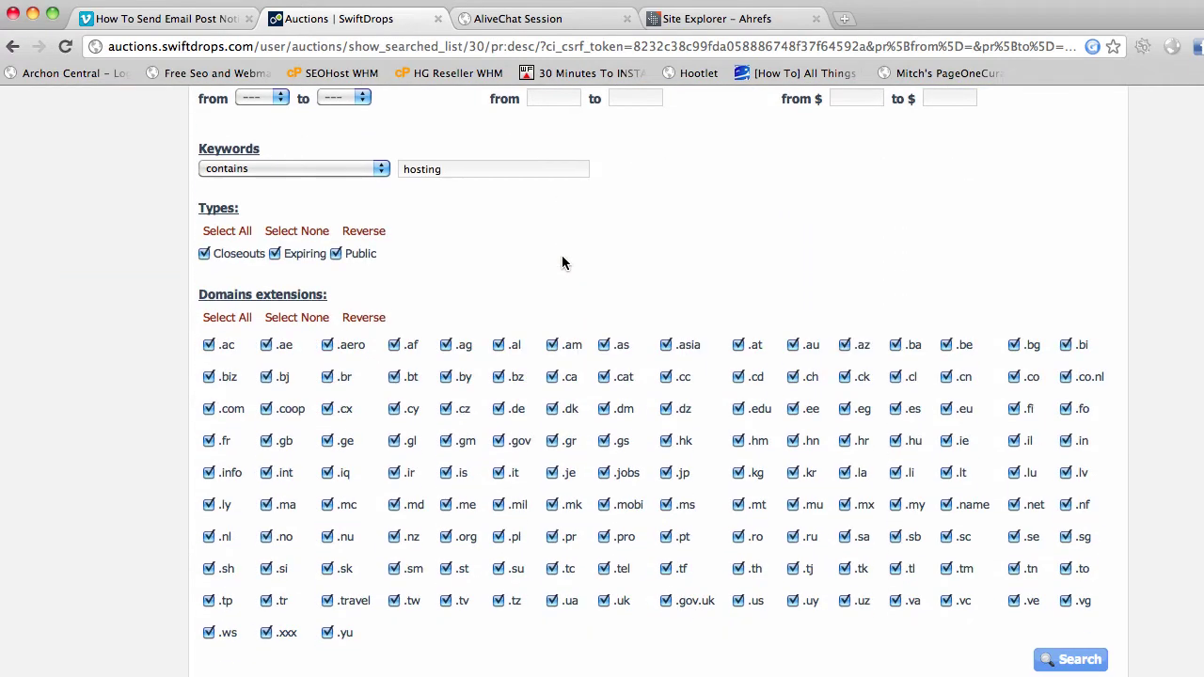
pyautogui.scroll(-6, 562, 261)
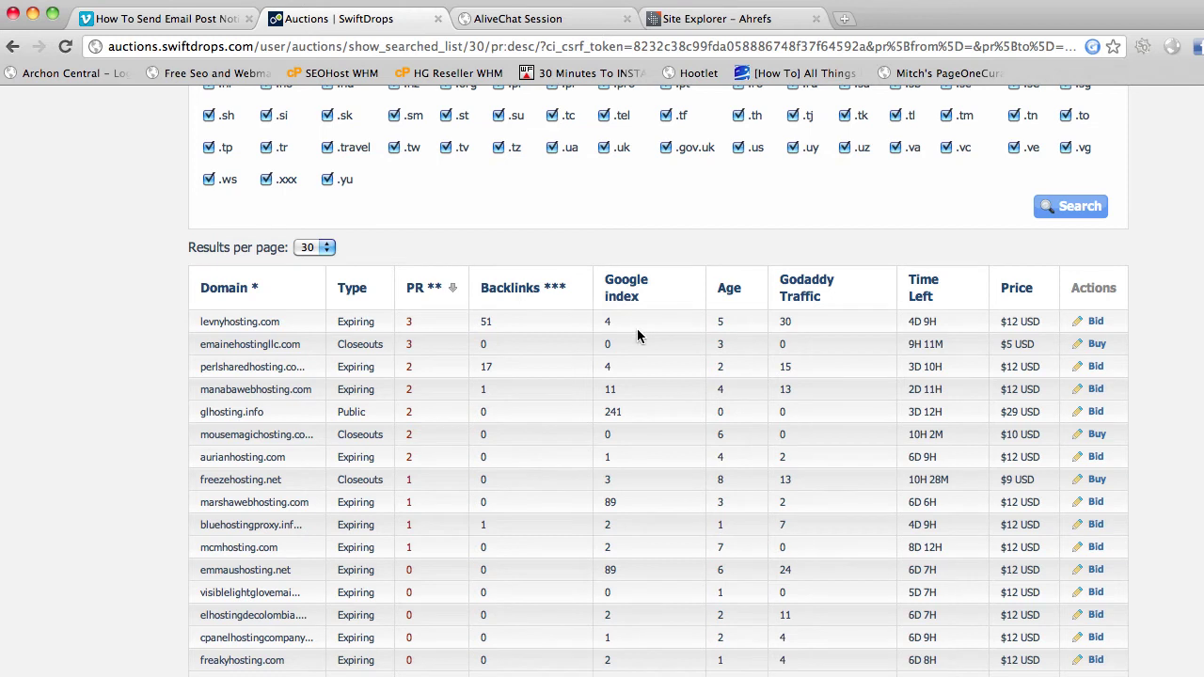
pyautogui.scroll(-2, 509, 365)
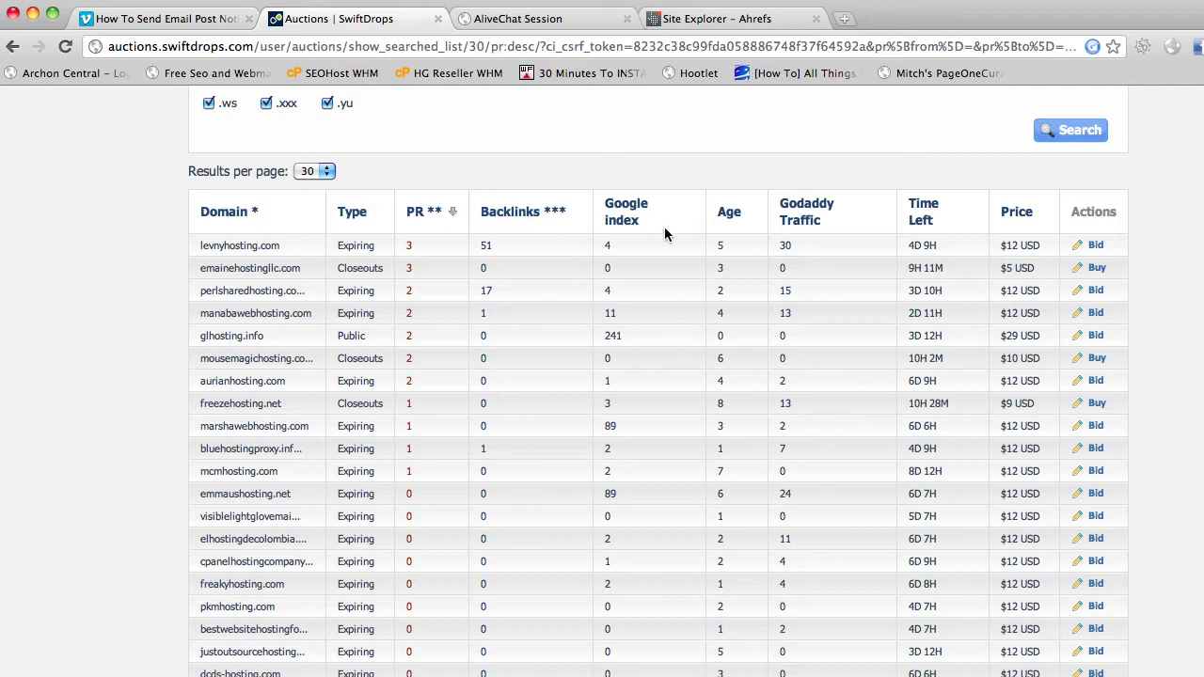
# Compare the page rank, backlinks, age and GoDaddy traffic of the top domains in the results
pyautogui.moveTo(610, 268); pyautogui.dragTo(376, 271)
pyautogui.moveTo(496, 244); pyautogui.dragTo(481, 247)
pyautogui.moveTo(753, 242); pyautogui.dragTo(714, 247)
pyautogui.moveTo(802, 247); pyautogui.dragTo(781, 245)
pyautogui.click(420, 403)
pyautogui.scroll(1, 658, 404)
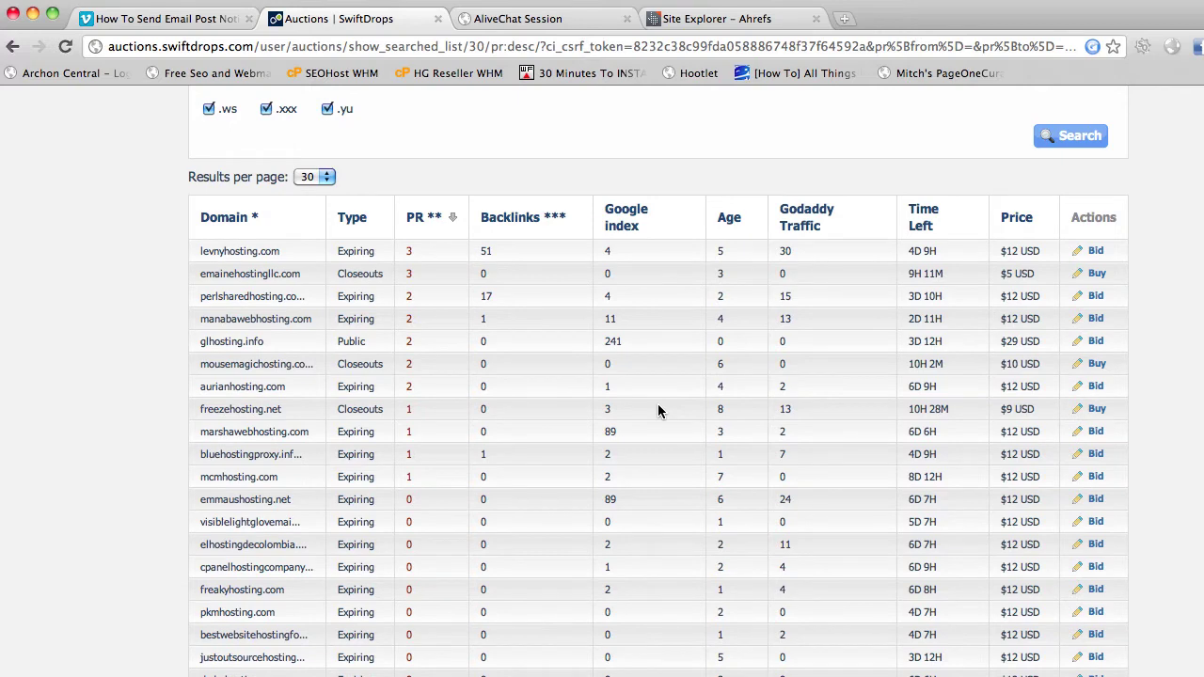
pyautogui.scroll(5, 414, 480)
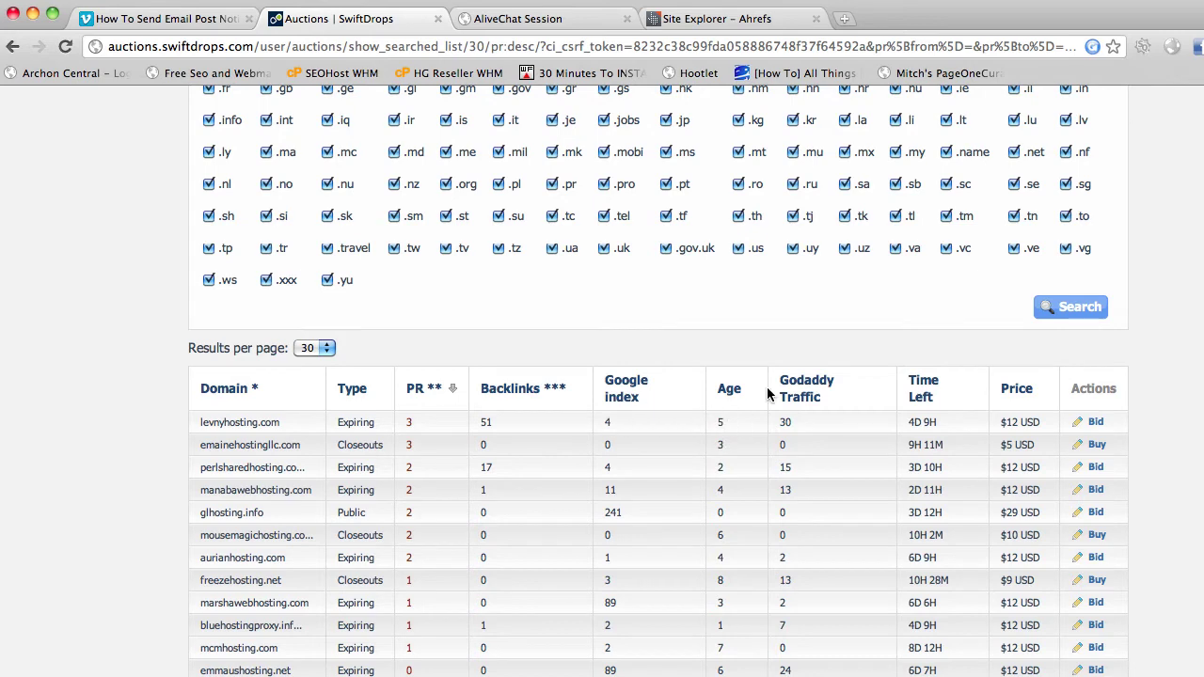
# Copy the domain levnyhosting.com from the results and explore its links in the Ahrefs Site Explorer
pyautogui.moveTo(282, 424); pyautogui.dragTo(199, 426)
pyautogui.press('super+c')
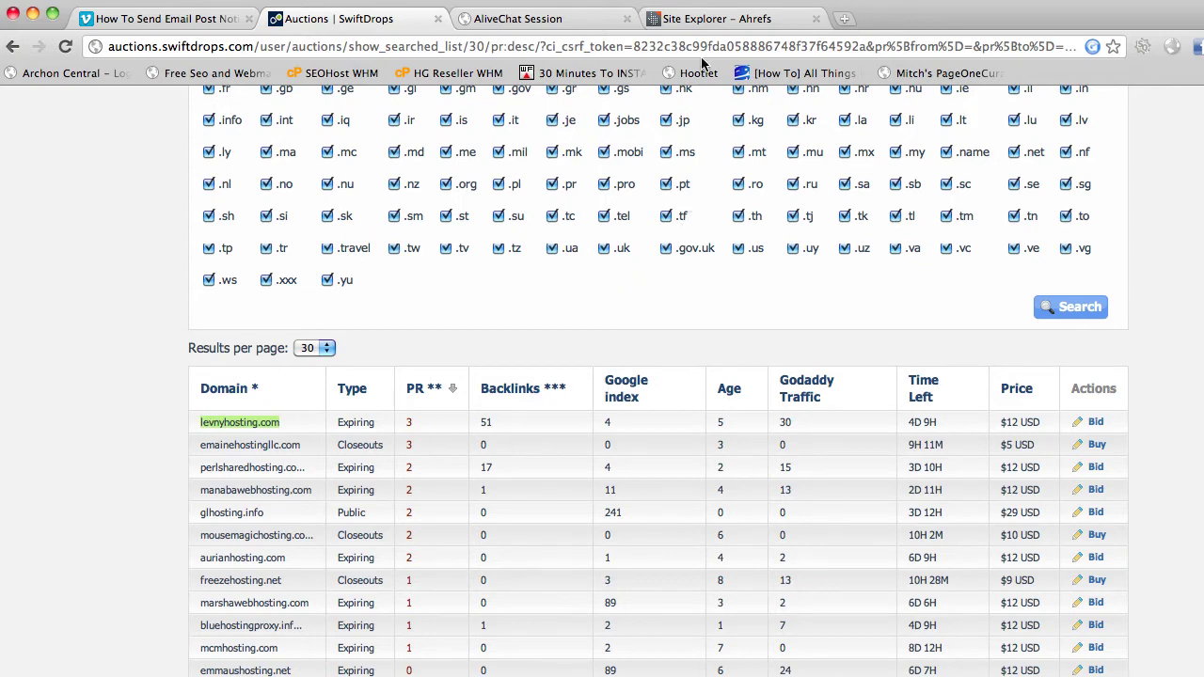
pyautogui.click(708, 16)
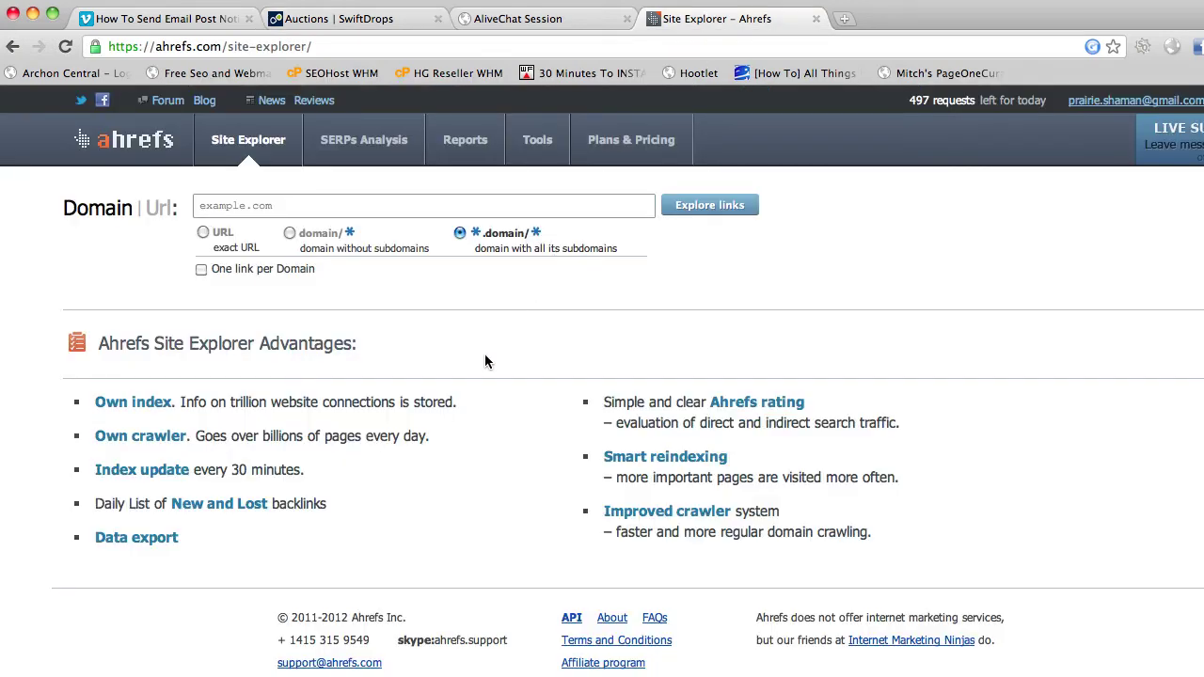
pyautogui.click(252, 211)
pyautogui.press('super+v')
pyautogui.click(730, 205)
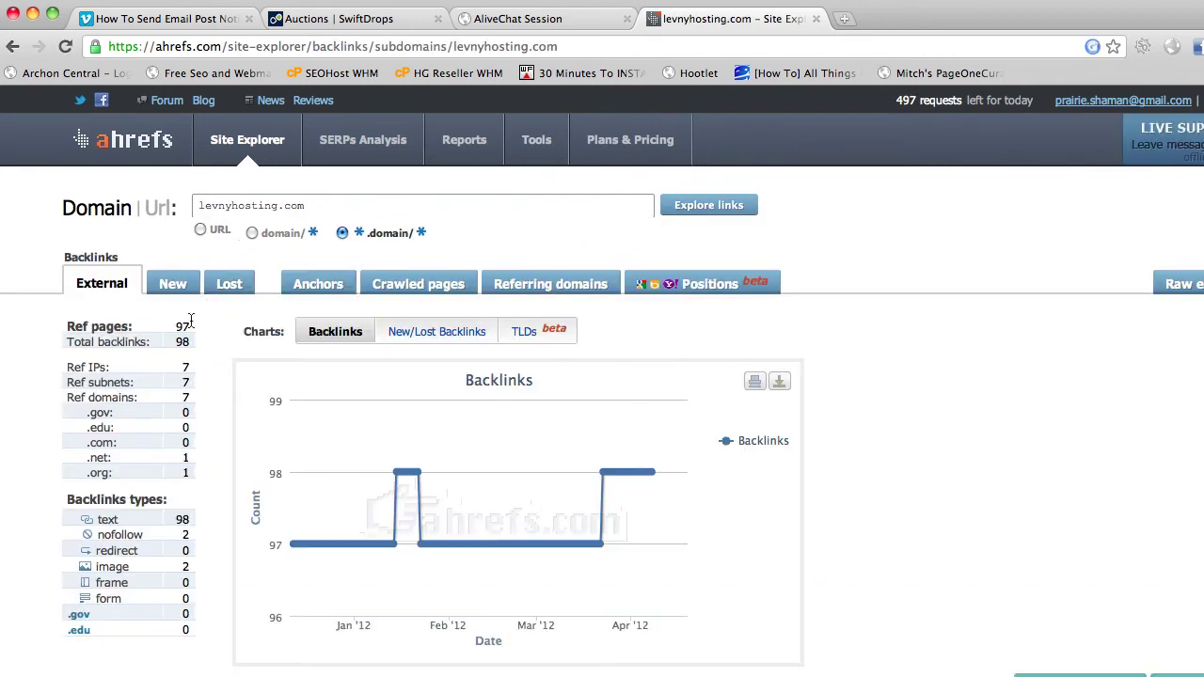
# Examine the backlink report for levnyhosting.com, checking the referring domains, source pages and link anchor texts
pyautogui.scroll(-2, 182, 356)
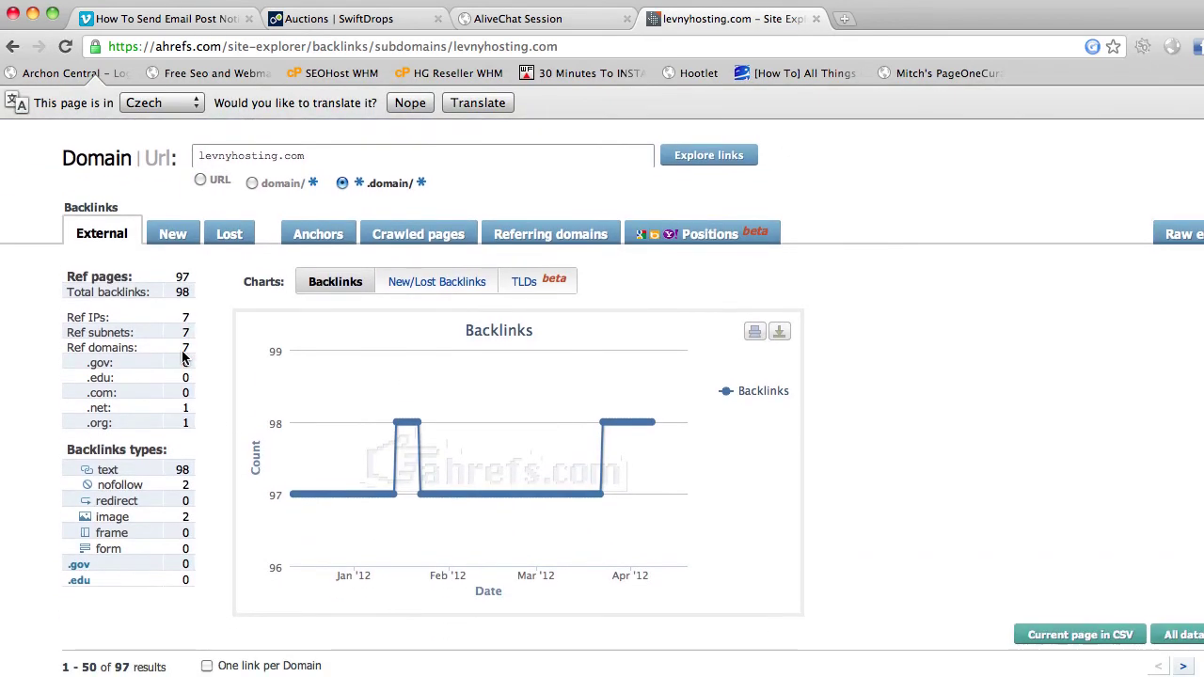
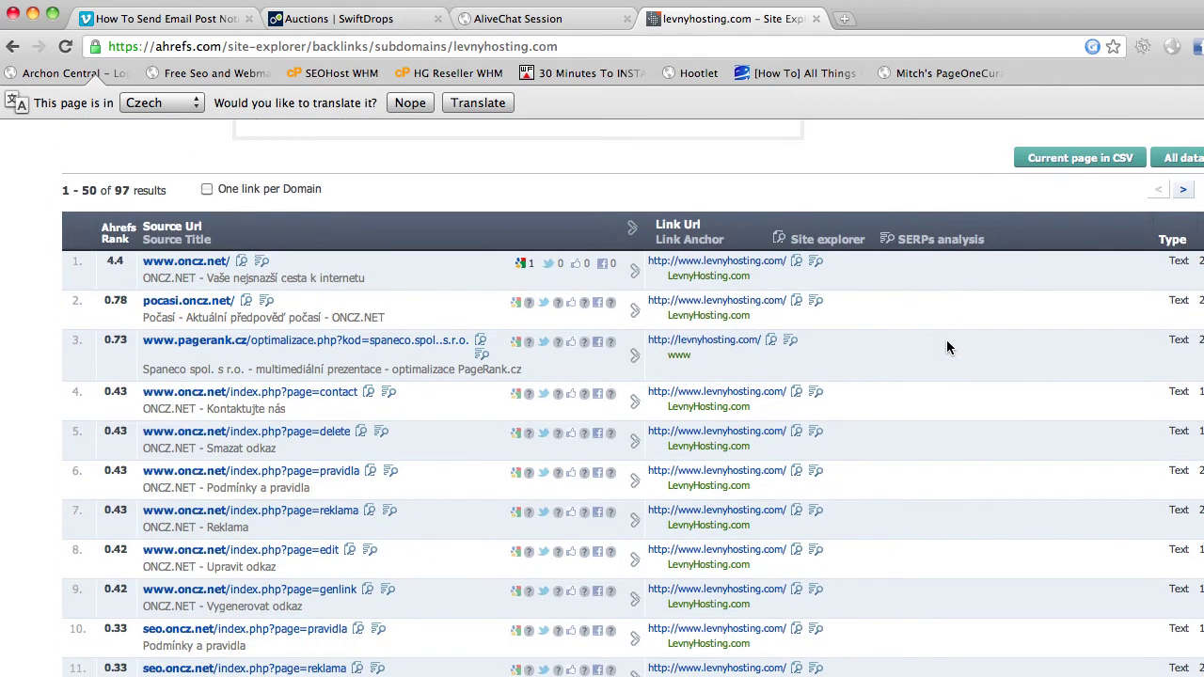
pyautogui.scroll(-2, 947, 347)
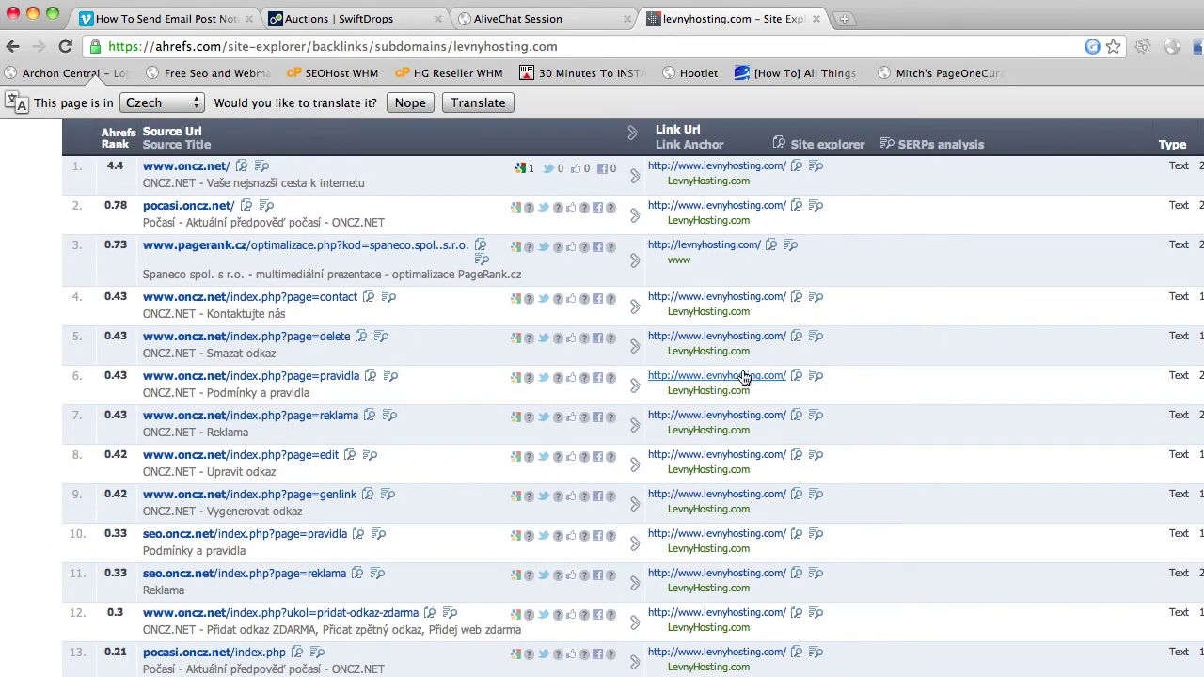
pyautogui.moveTo(667, 392); pyautogui.dragTo(746, 394)
pyautogui.click(867, 392)
pyautogui.scroll(-10, 867, 392)
pyautogui.scroll(-5, 868, 393)
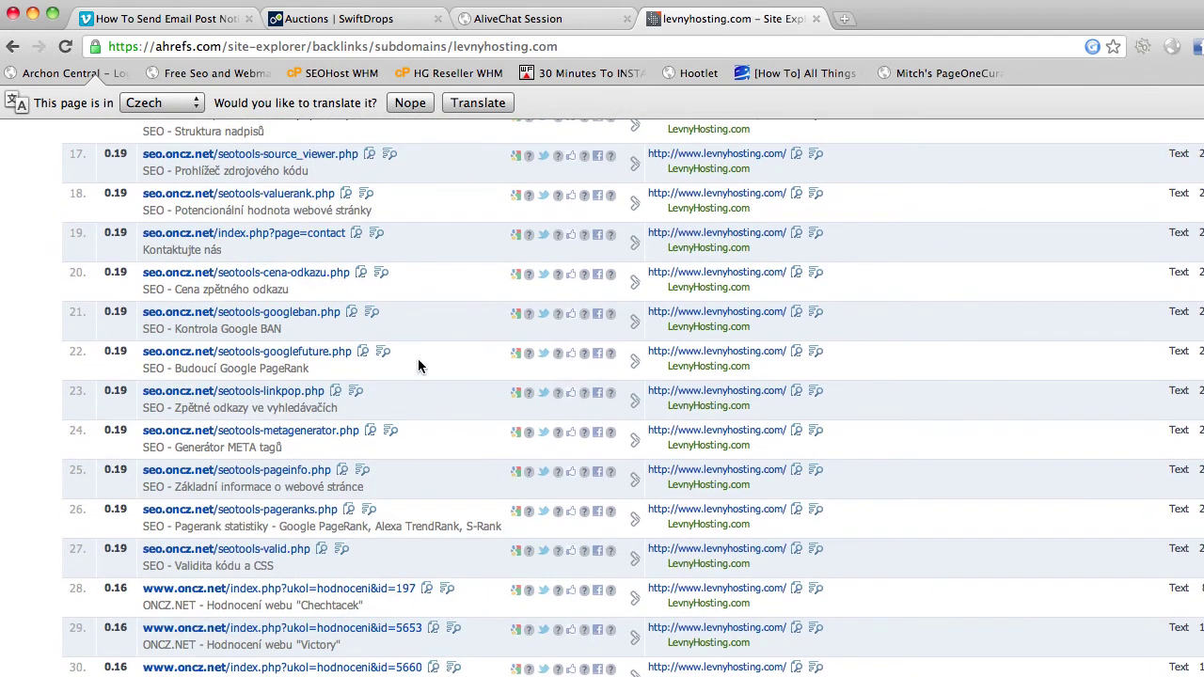
pyautogui.scroll(-2, 418, 359)
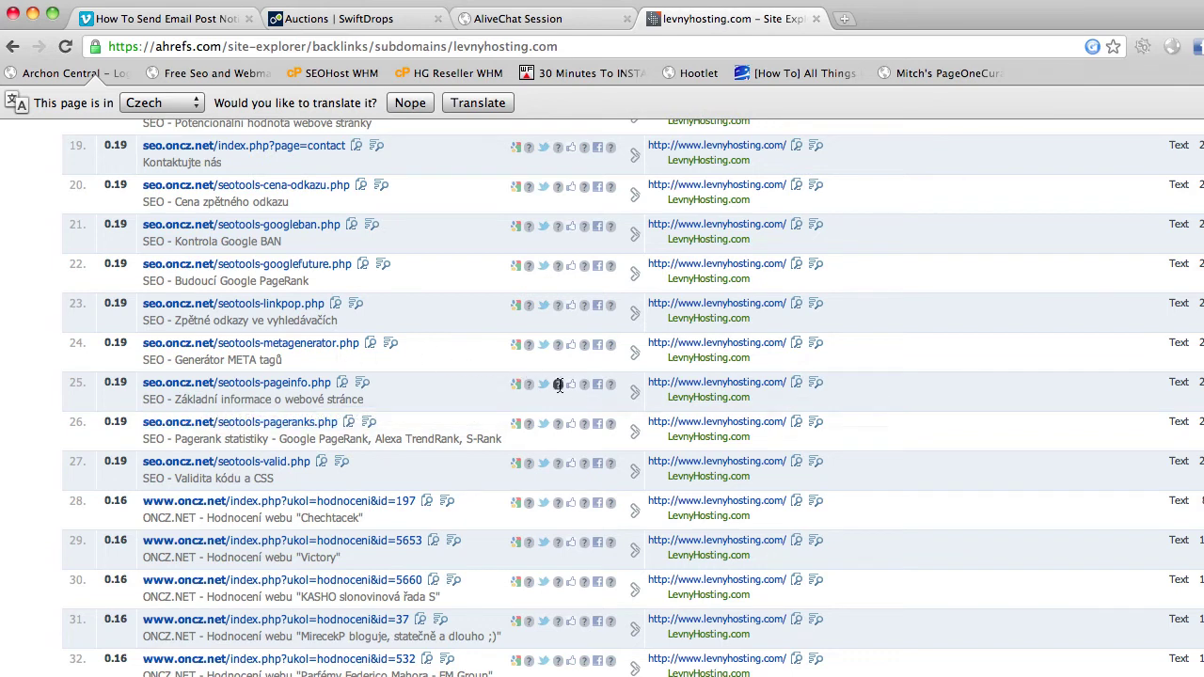
# Review the lower-ranked entries in the levnyhosting.com backlink list, comparing their source pages and link anchors, and return to the report overview
pyautogui.scroll(-2, 769, 377)
pyautogui.scroll(-3, 769, 377)
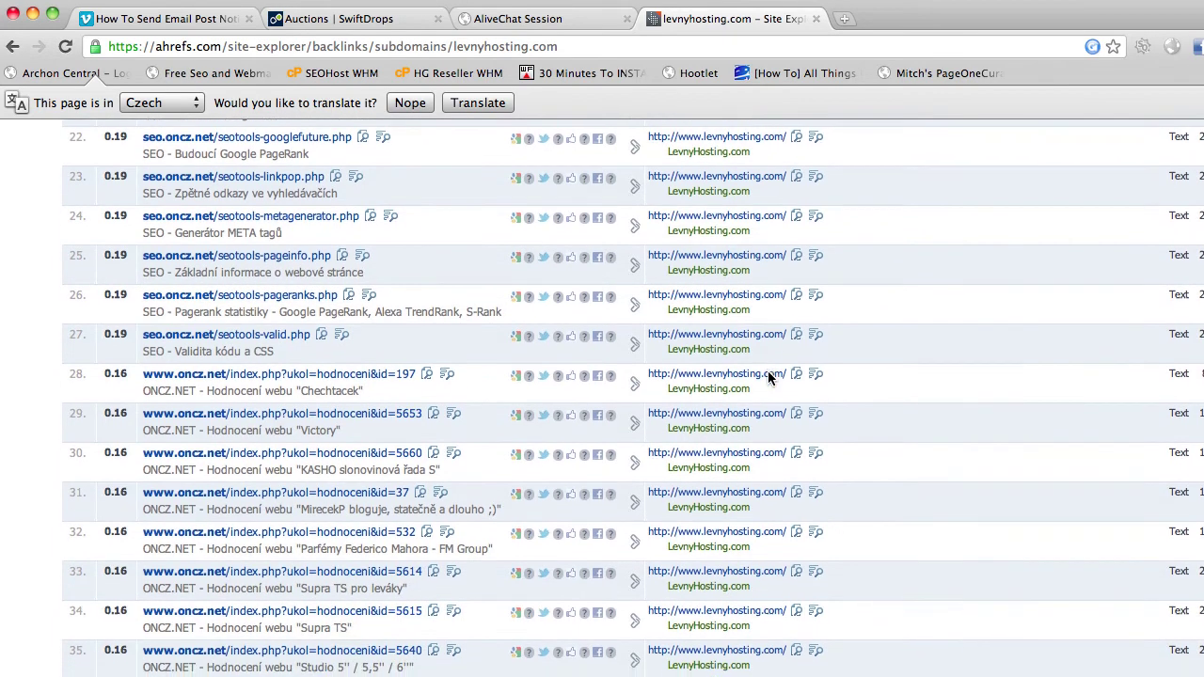
pyautogui.scroll(3, 768, 378)
pyautogui.scroll(8, 769, 377)
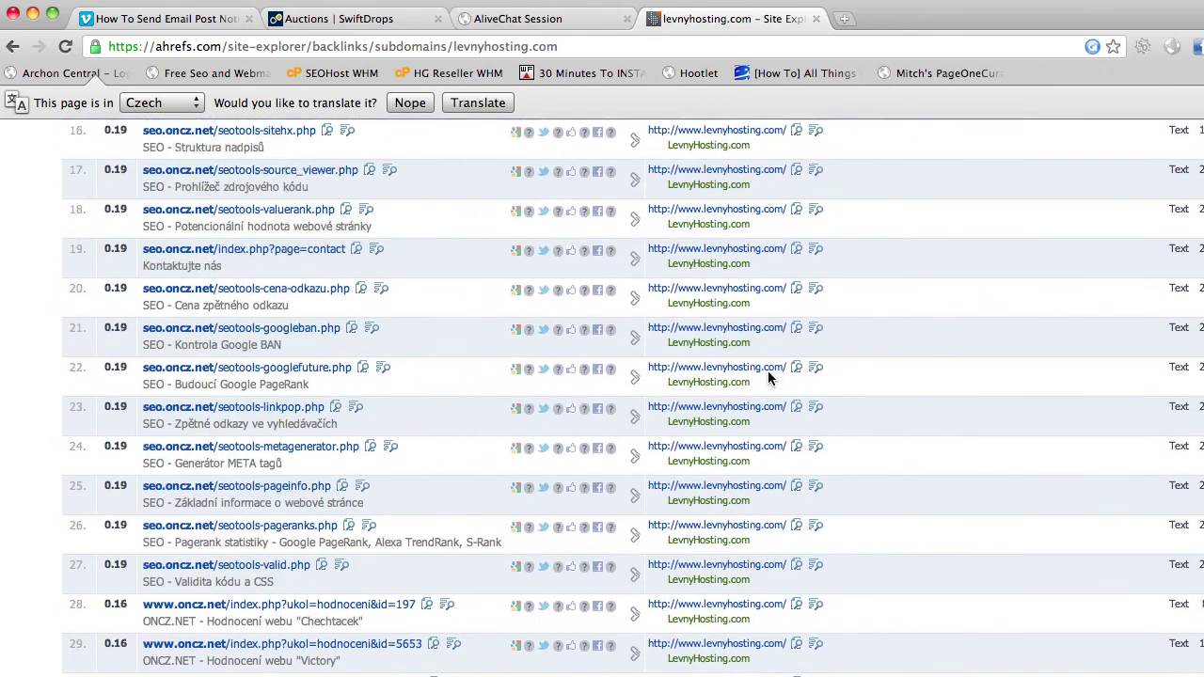
pyautogui.scroll(8, 768, 378)
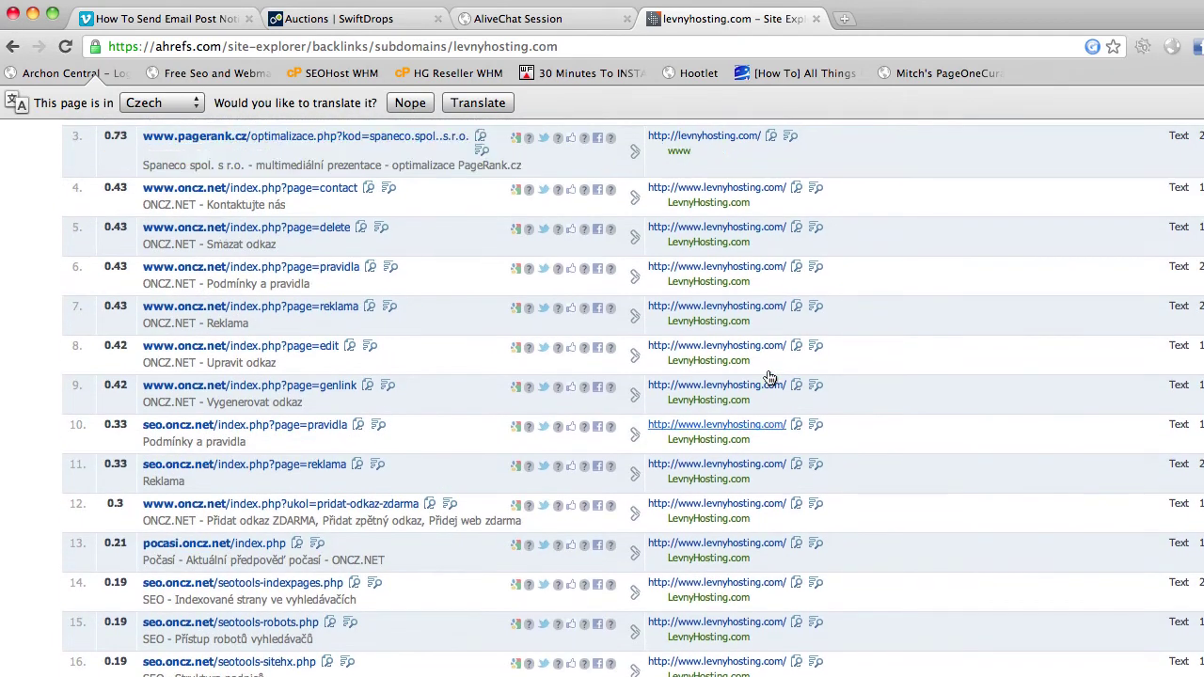
pyautogui.scroll(3, 768, 377)
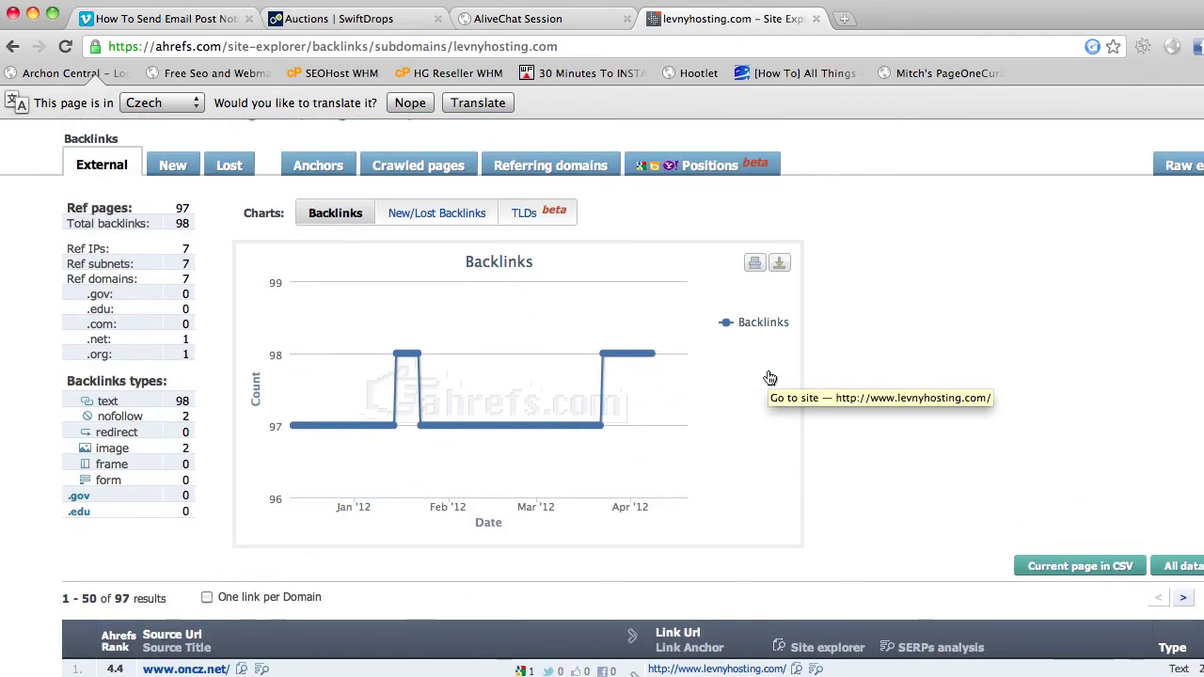
pyautogui.scroll(5, 550, 395)
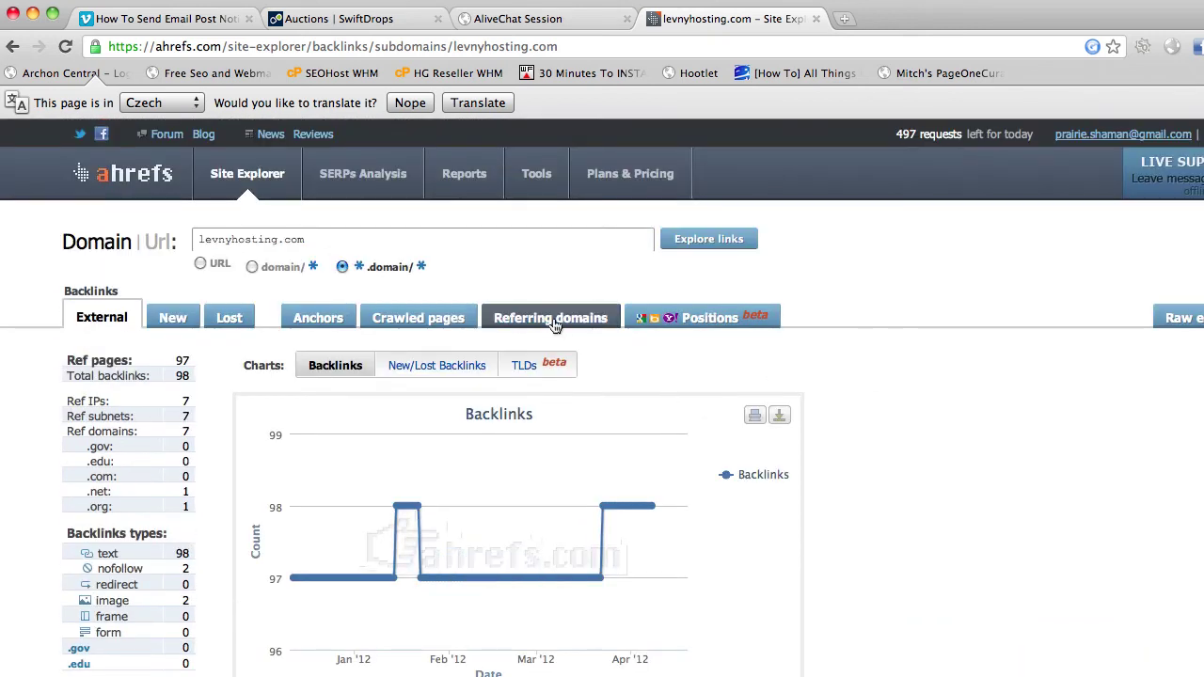
# Open the Anchors report for levnyhosting.com and examine the anchor texts with their referring domain and page counts
pyautogui.click(300, 324)
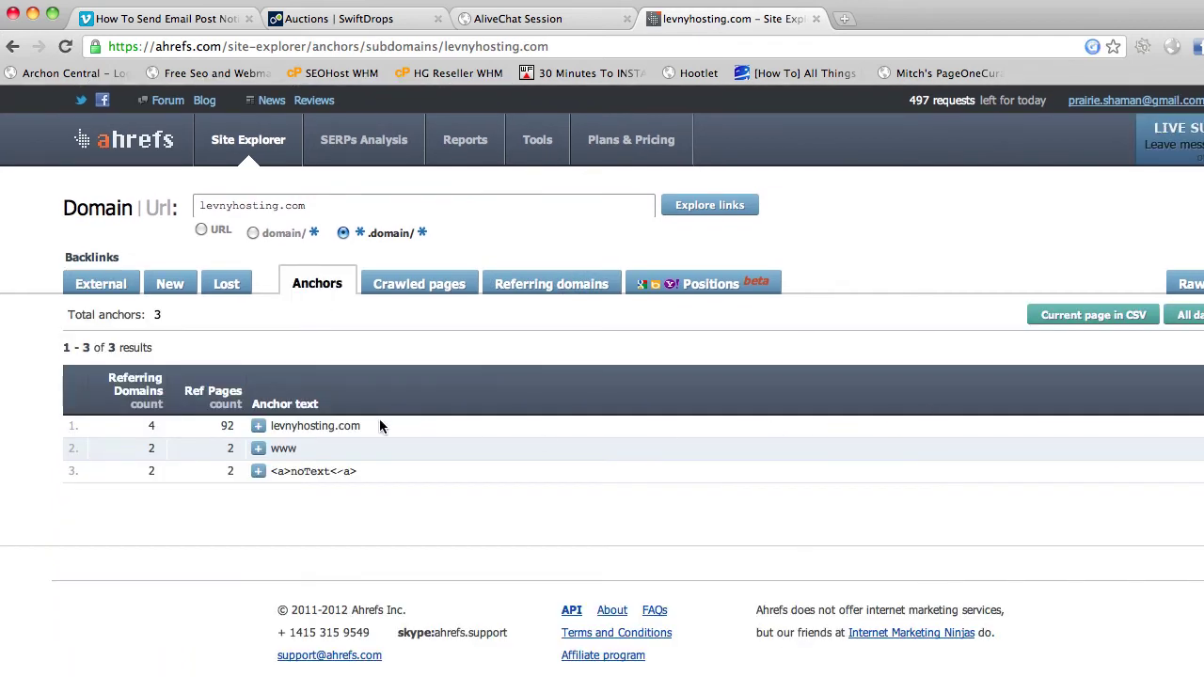
pyautogui.moveTo(376, 423); pyautogui.dragTo(272, 449)
pyautogui.click(482, 449)
pyautogui.click(375, 473)
# Switch back to the SwiftDrops auctions and check the price of levnyhosting.com, the available search filters and the auction time left
pyautogui.click(331, 19)
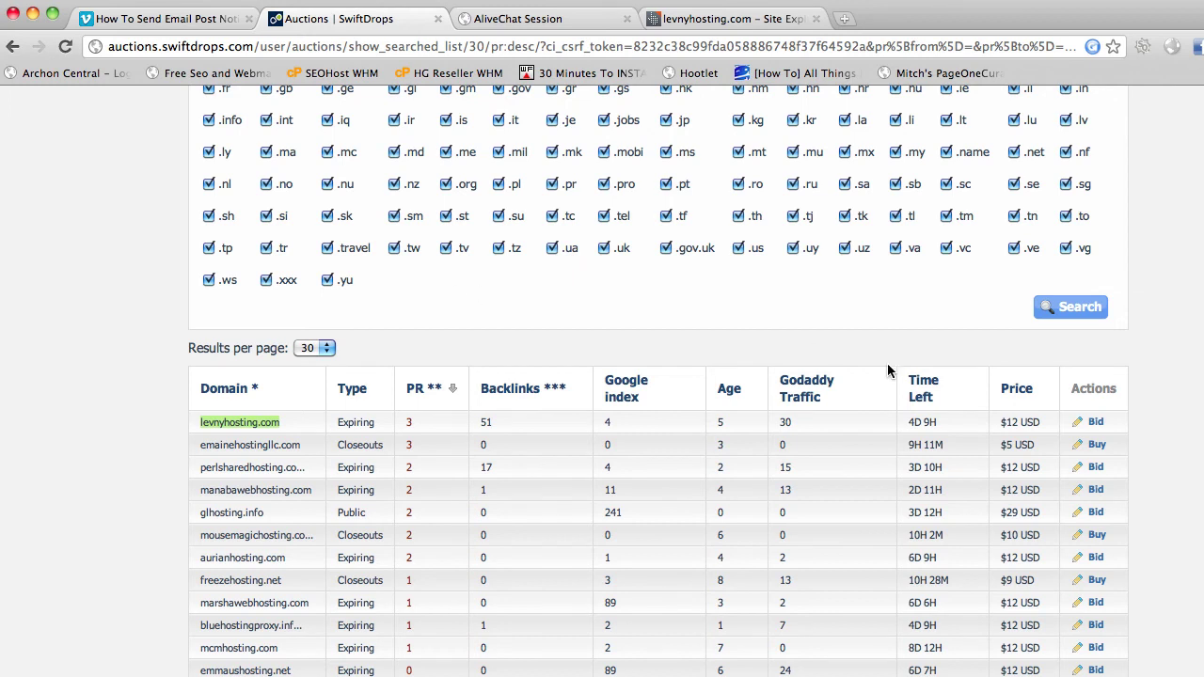
pyautogui.moveTo(1043, 419); pyautogui.dragTo(999, 421)
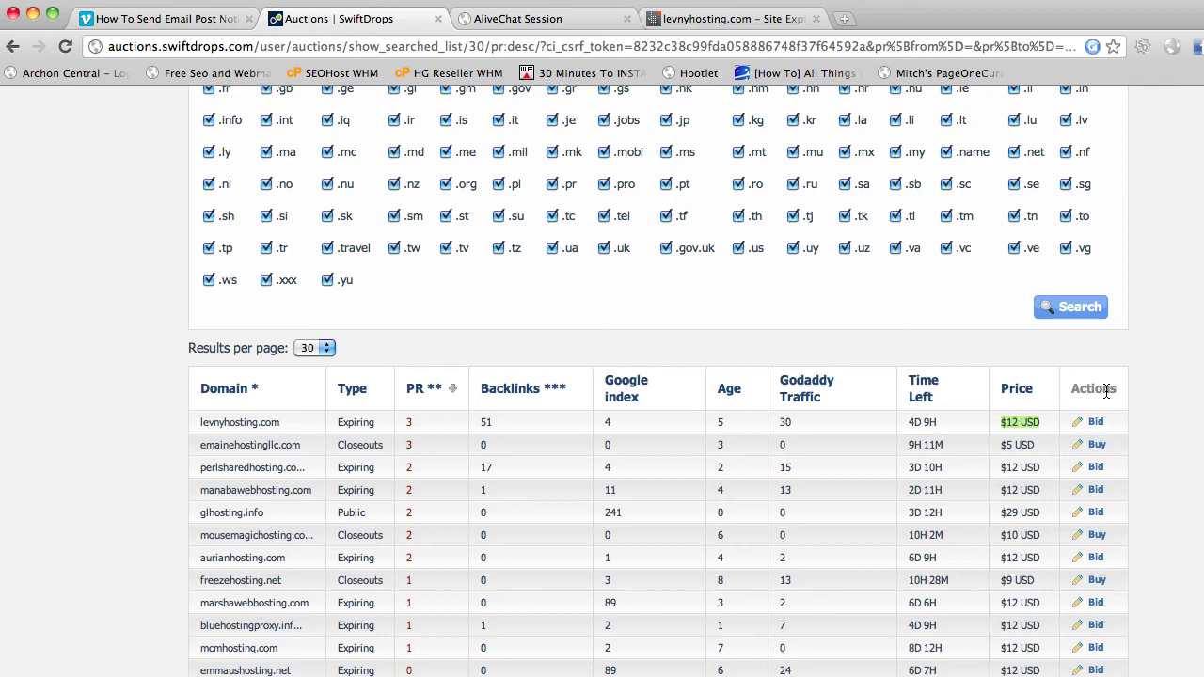
pyautogui.scroll(8, 899, 422)
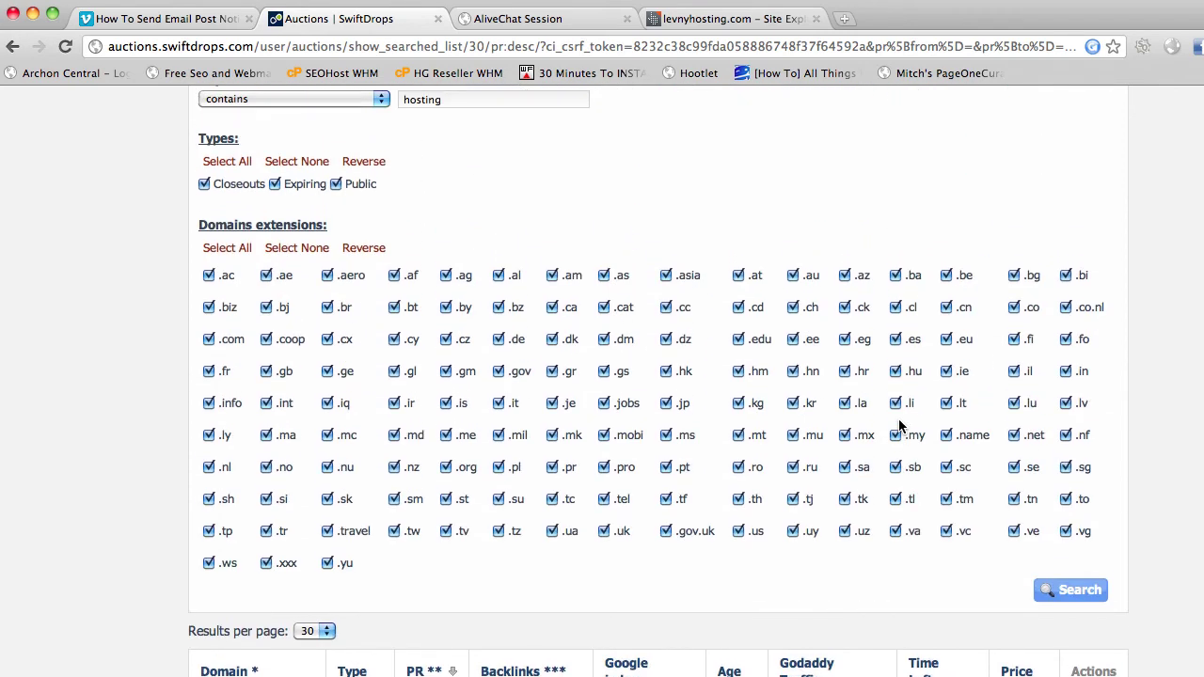
pyautogui.scroll(6, 900, 425)
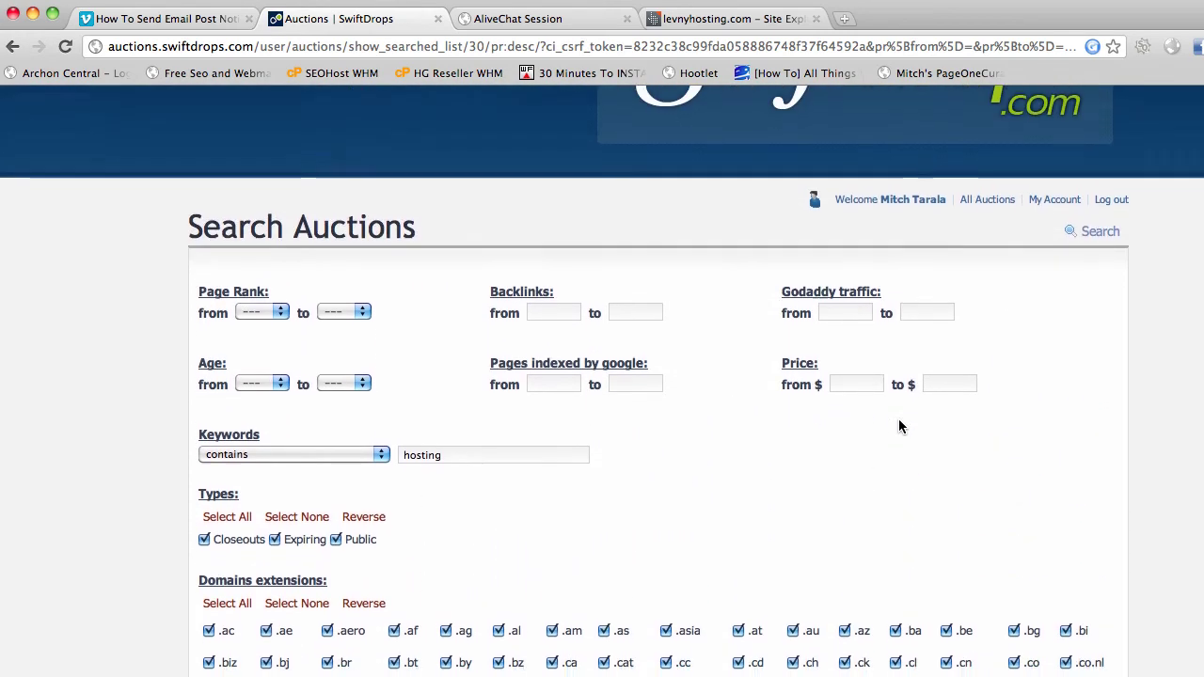
pyautogui.scroll(-8, 899, 425)
pyautogui.scroll(-4, 899, 425)
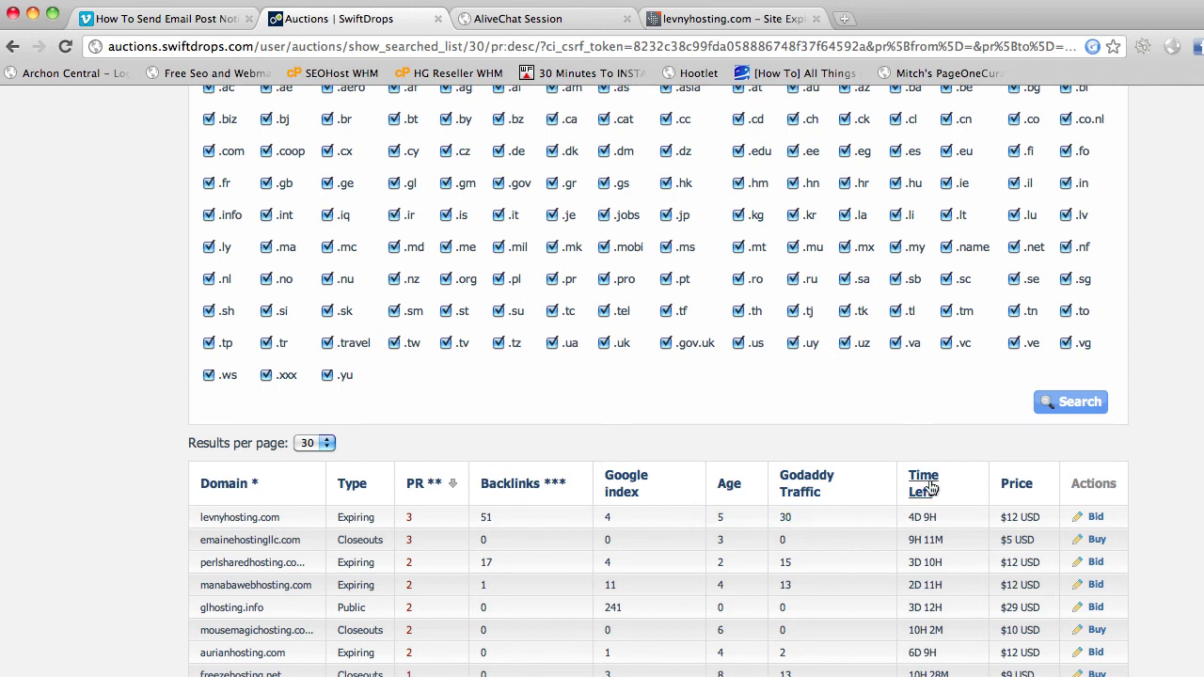
pyautogui.scroll(10, 929, 487)
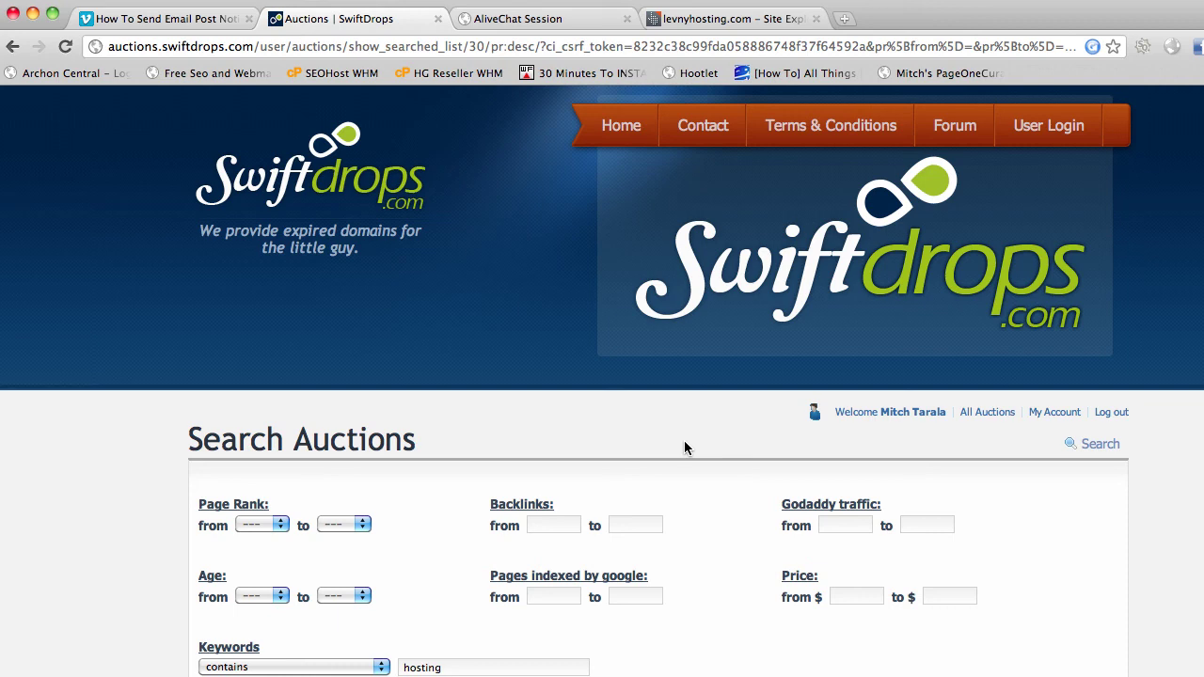
pyautogui.click(856, 0)
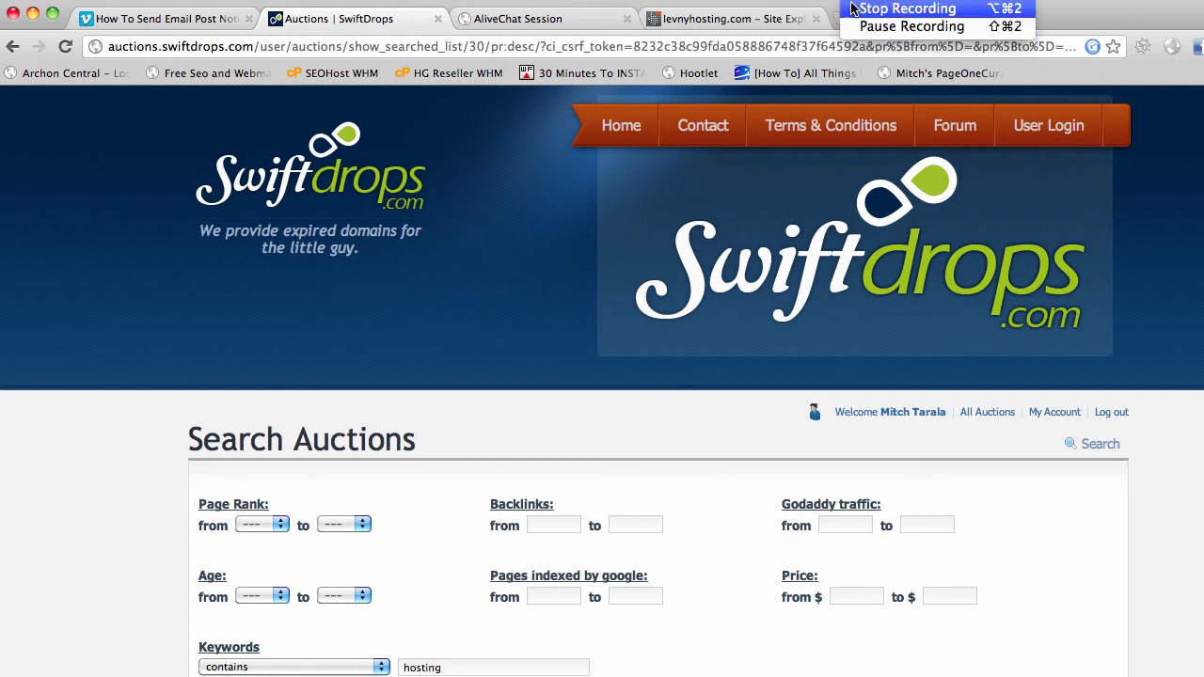